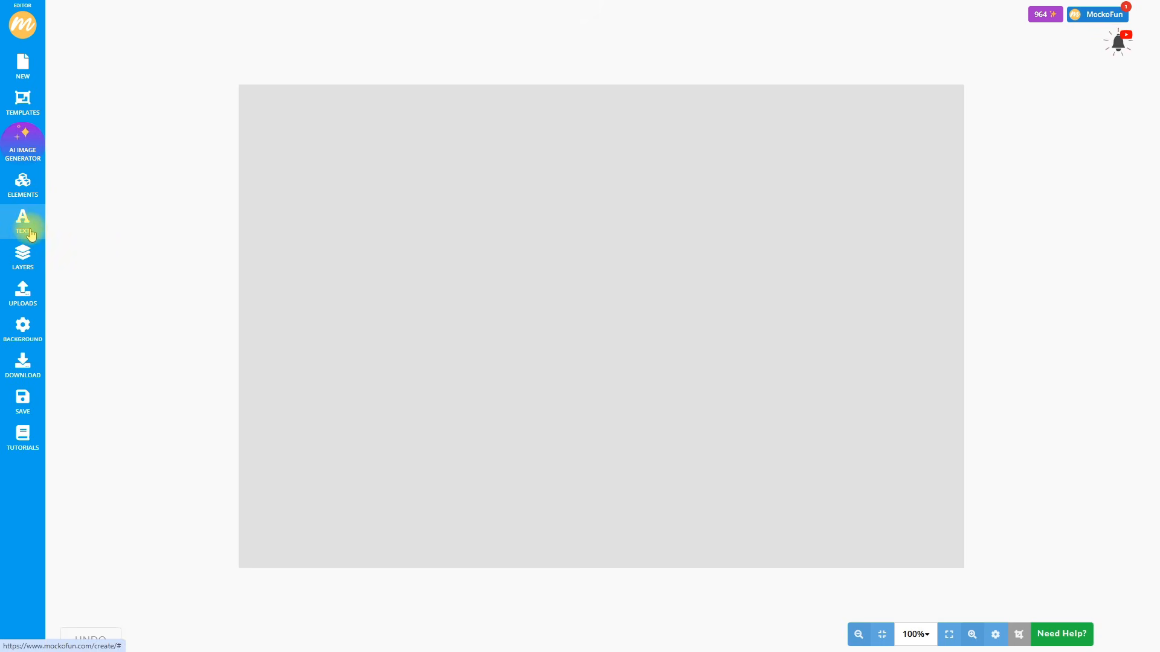
Add a Single Line text to the canvas and replace its content with "OUTLINE"
{"action": "left_click", "coordinate": [31, 235]}
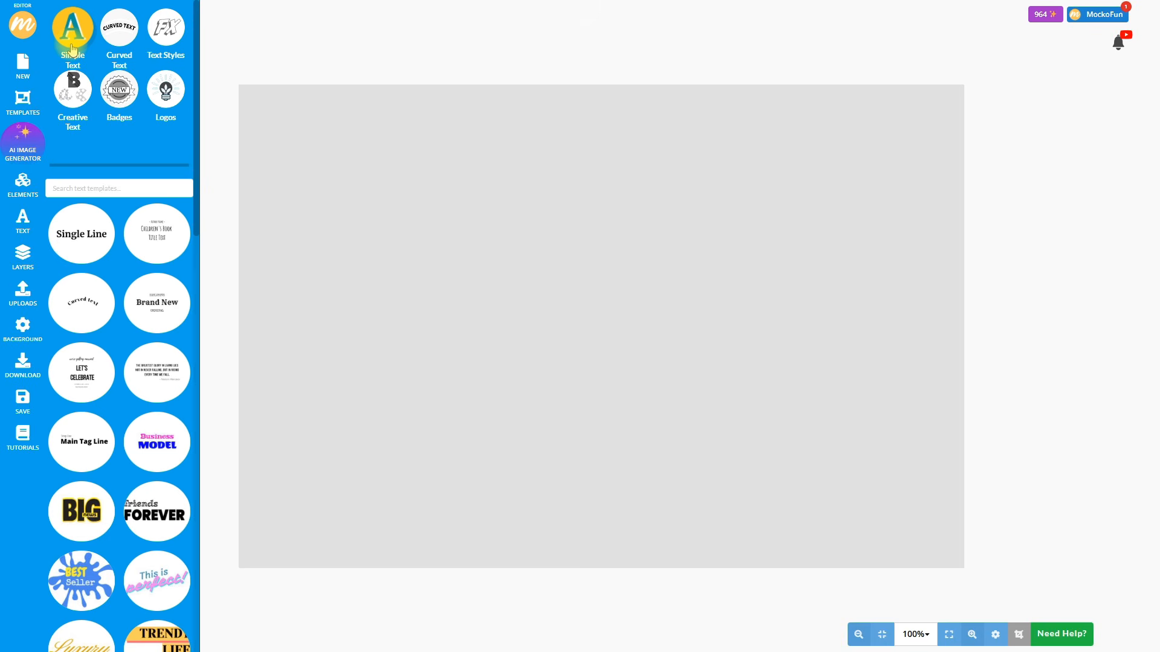
{"action": "left_click", "coordinate": [80, 237]}
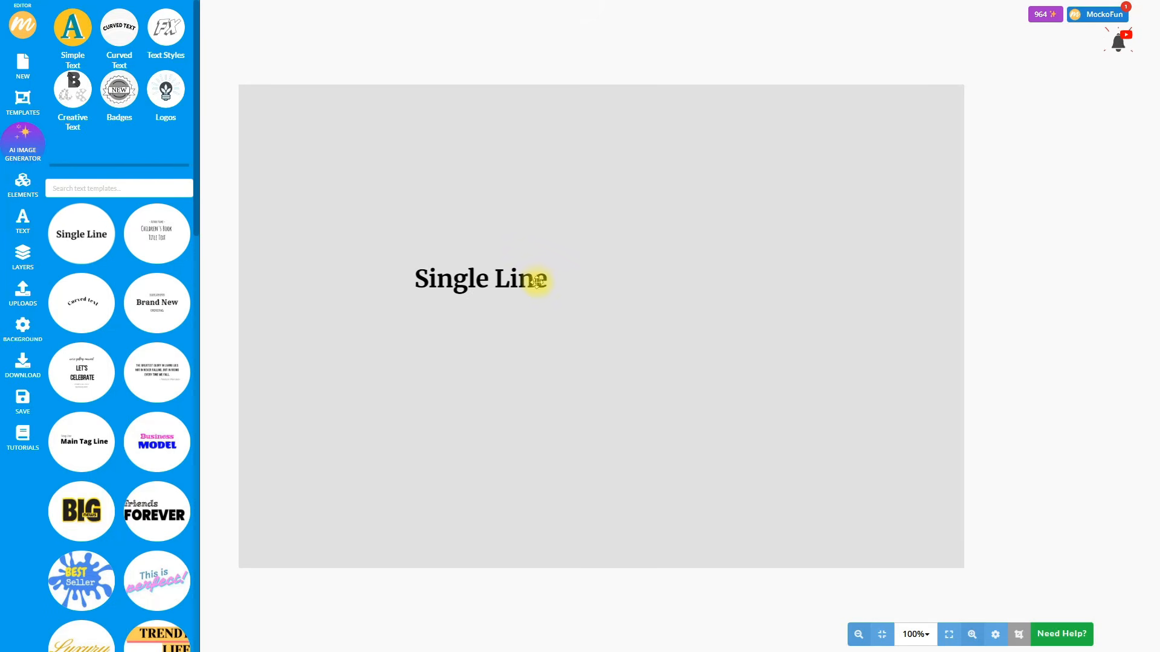
{"action": "left_click", "coordinate": [538, 280]}
{"action": "double_click", "coordinate": [537, 279]}
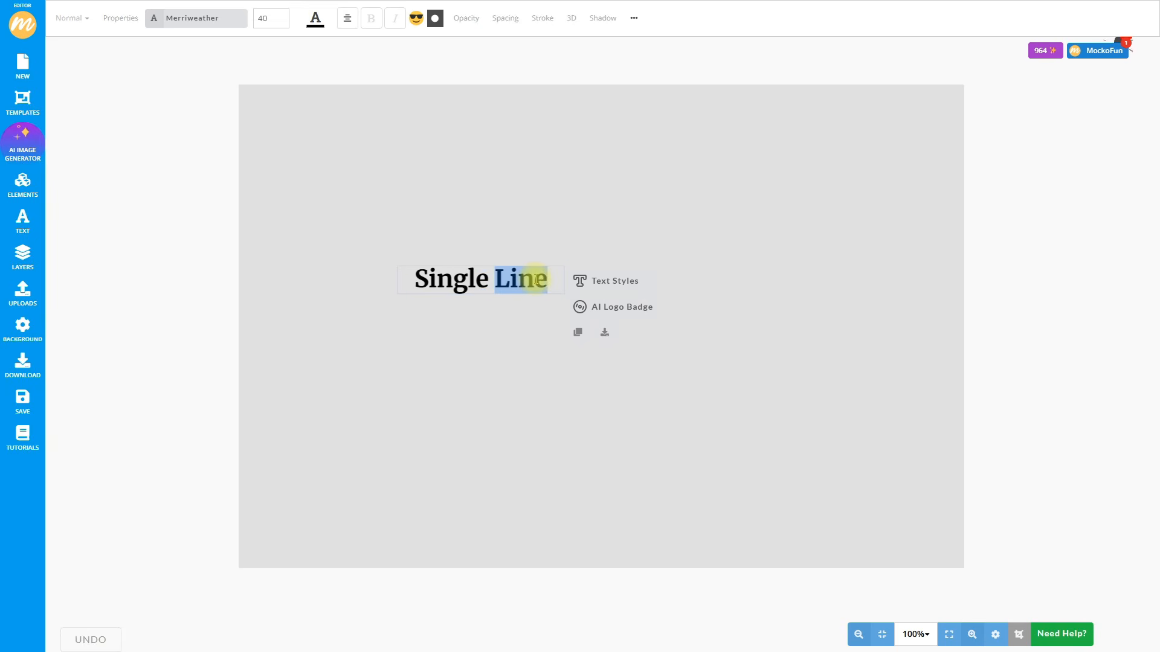
{"action": "key", "text": "ctrl+a"}
{"action": "type", "text": "OUT"}
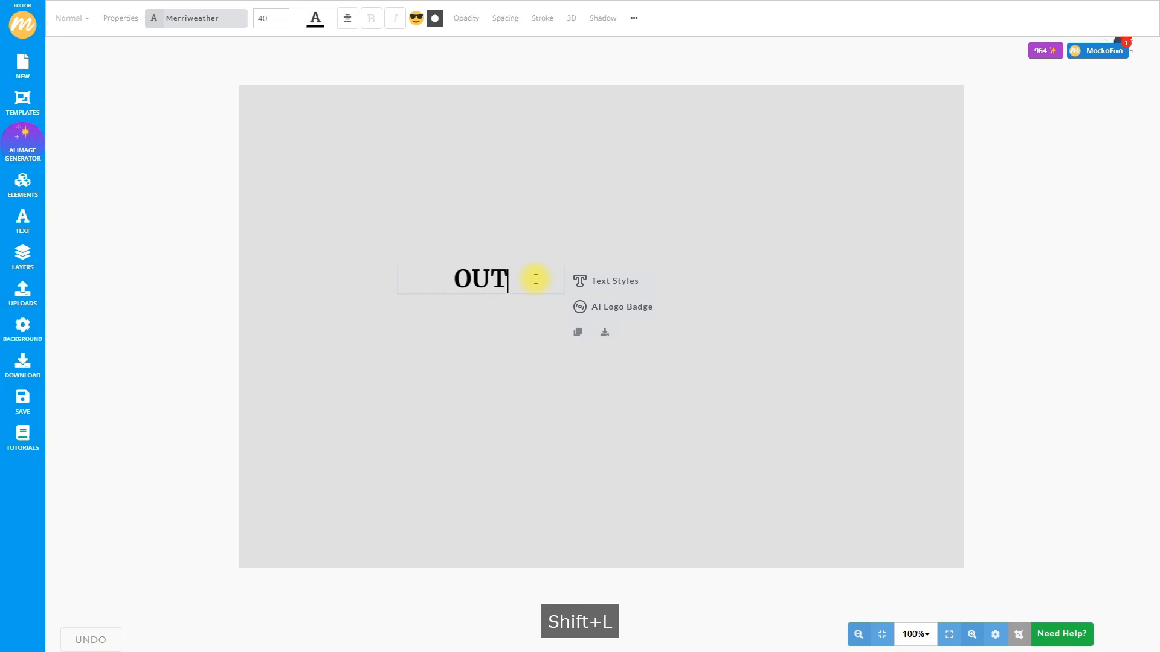
{"action": "type", "text": "LINE"}
Set the OUTLINE text's font size to 200 and its font to Paytone One
{"action": "double_click", "coordinate": [258, 18]}
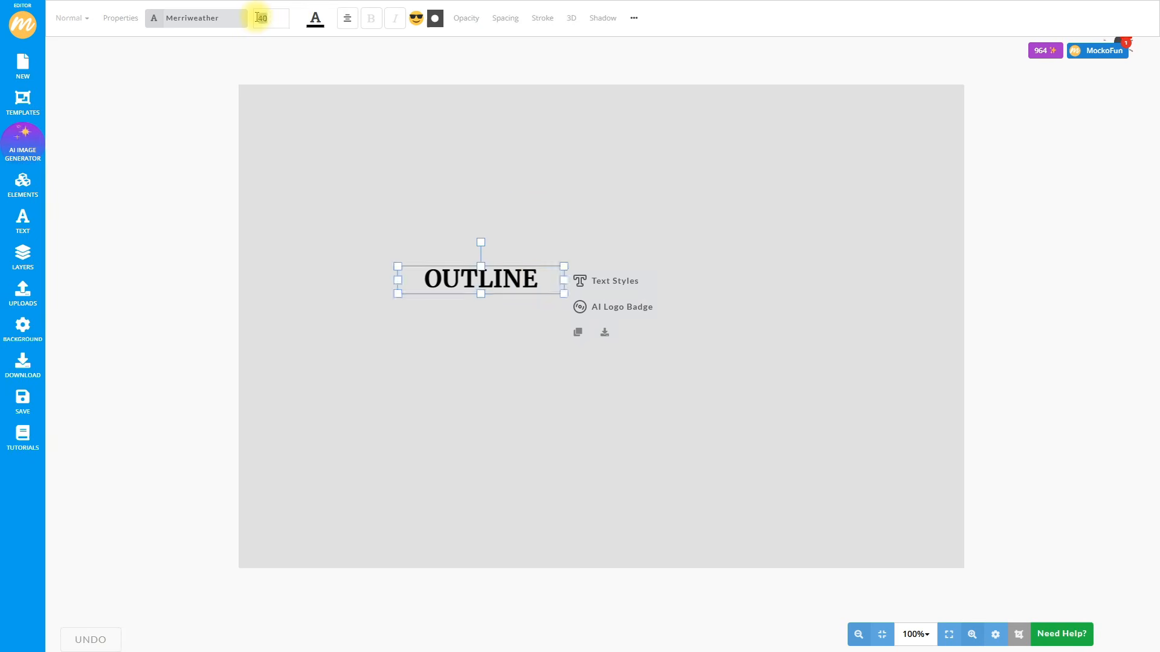
{"action": "type", "text": "200"}
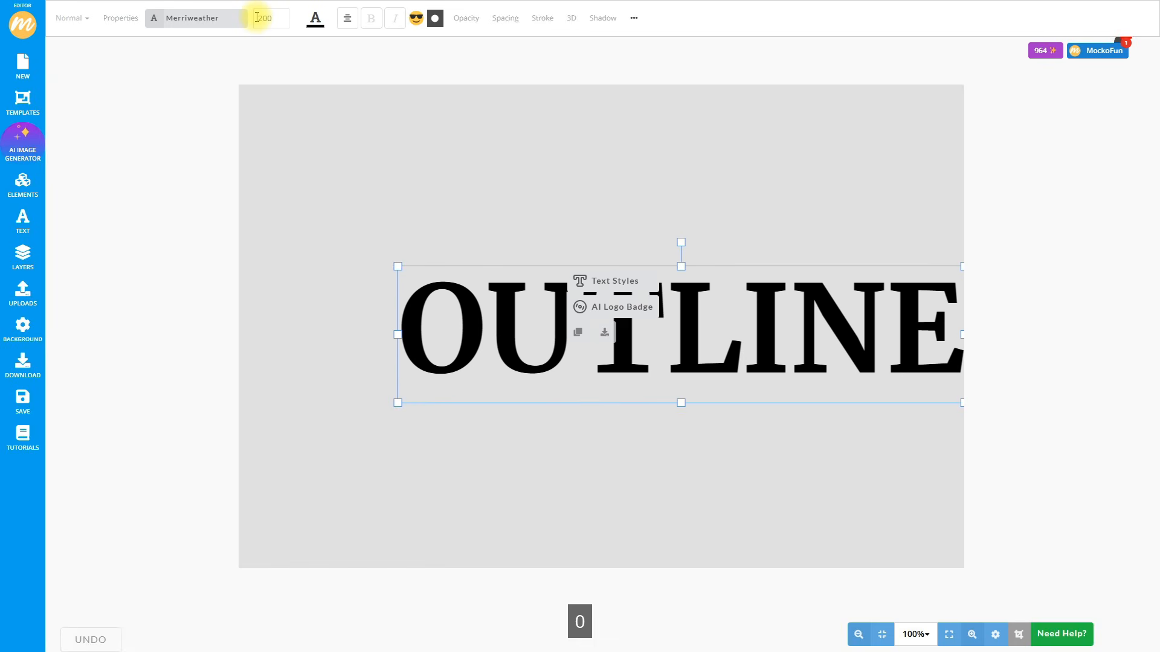
{"action": "left_click", "coordinate": [210, 18]}
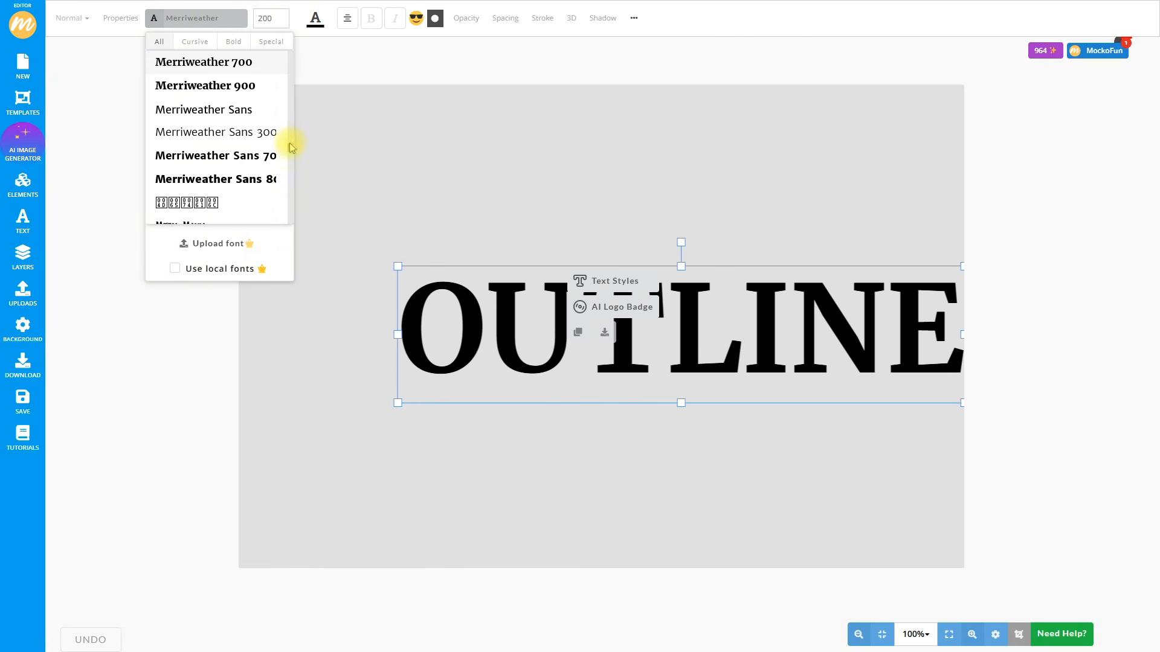
{"action": "left_click_drag", "start_coordinate": [292, 152], "coordinate": [291, 105]}
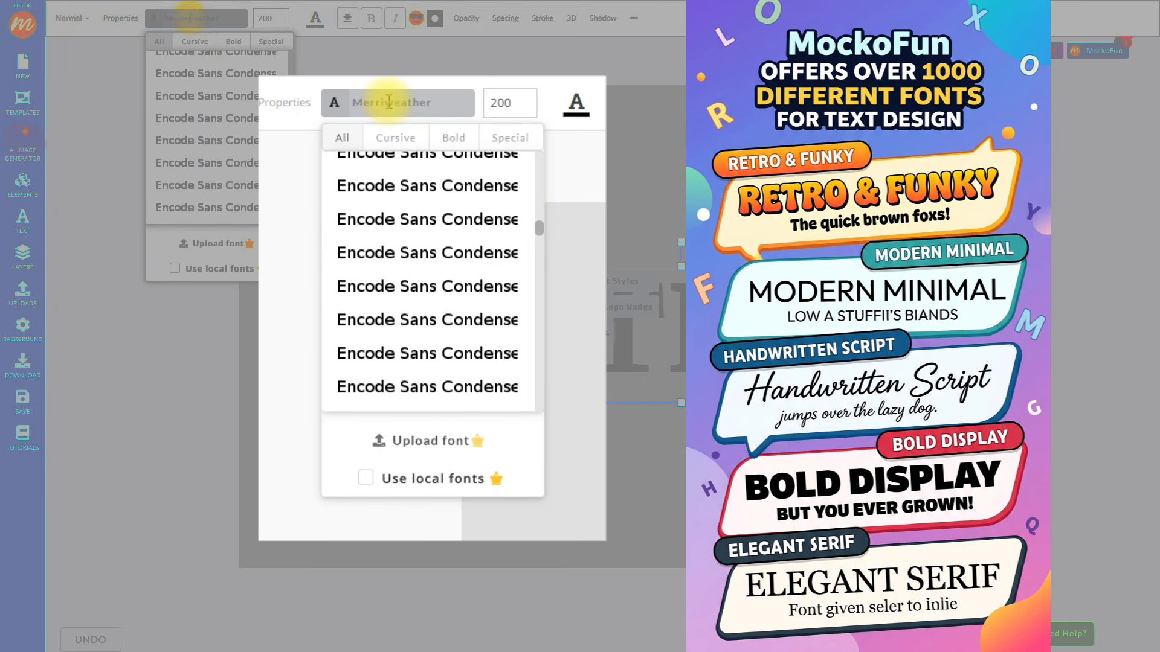
{"action": "left_click", "coordinate": [189, 17]}
{"action": "type", "text": "payt"}
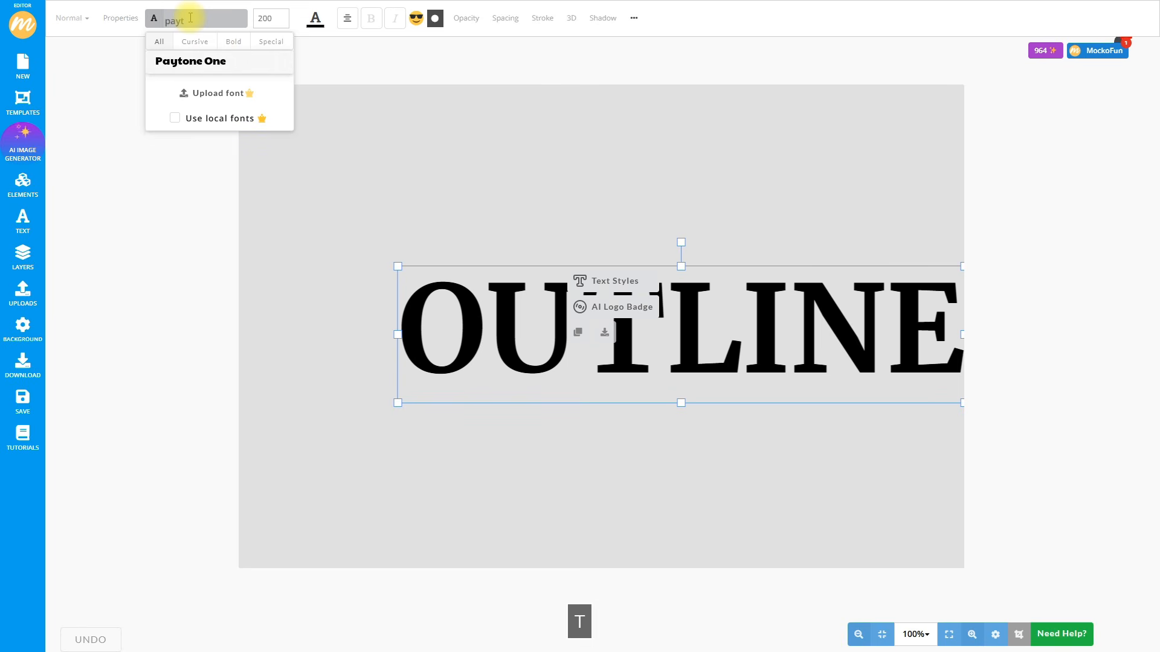
{"action": "left_click", "coordinate": [213, 63]}
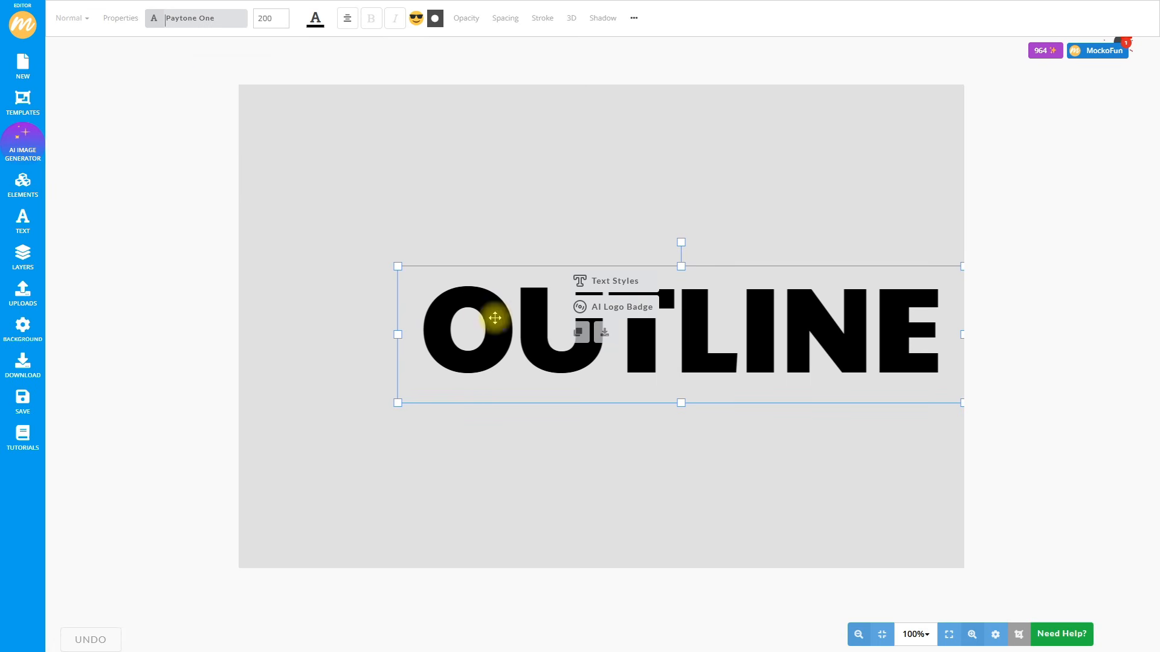
Centre the OUTLINE text on the canvas and make its fill colour fully transparent
{"action": "left_click_drag", "start_coordinate": [505, 328], "coordinate": [414, 316]}
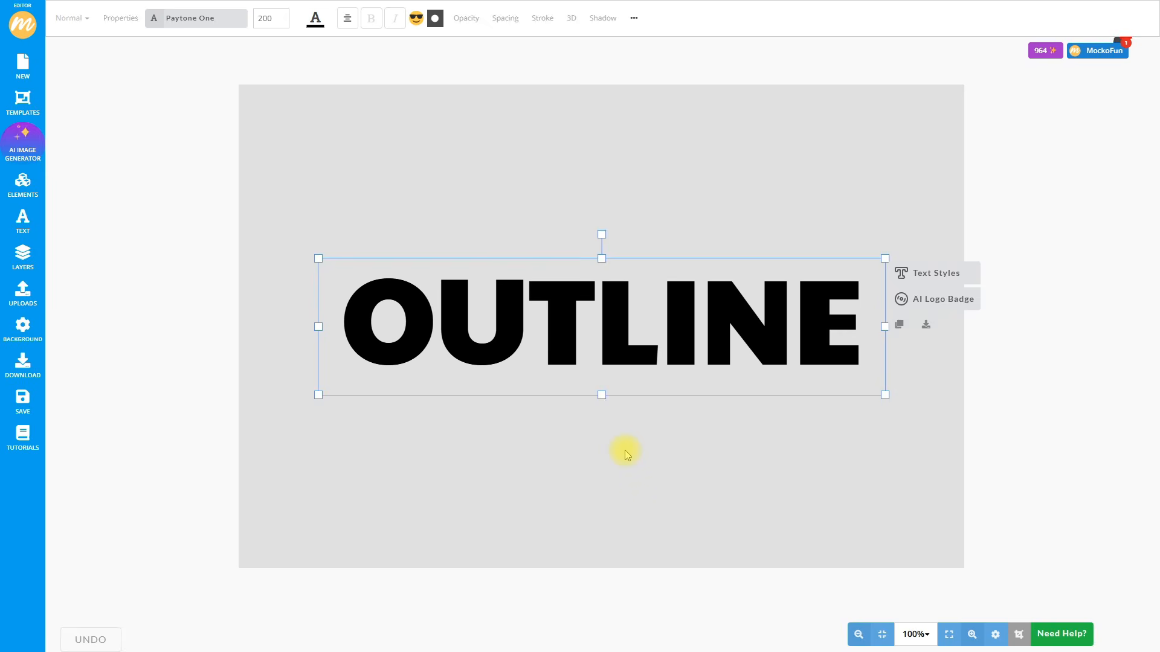
{"action": "left_click", "coordinate": [624, 451]}
{"action": "left_click", "coordinate": [607, 353]}
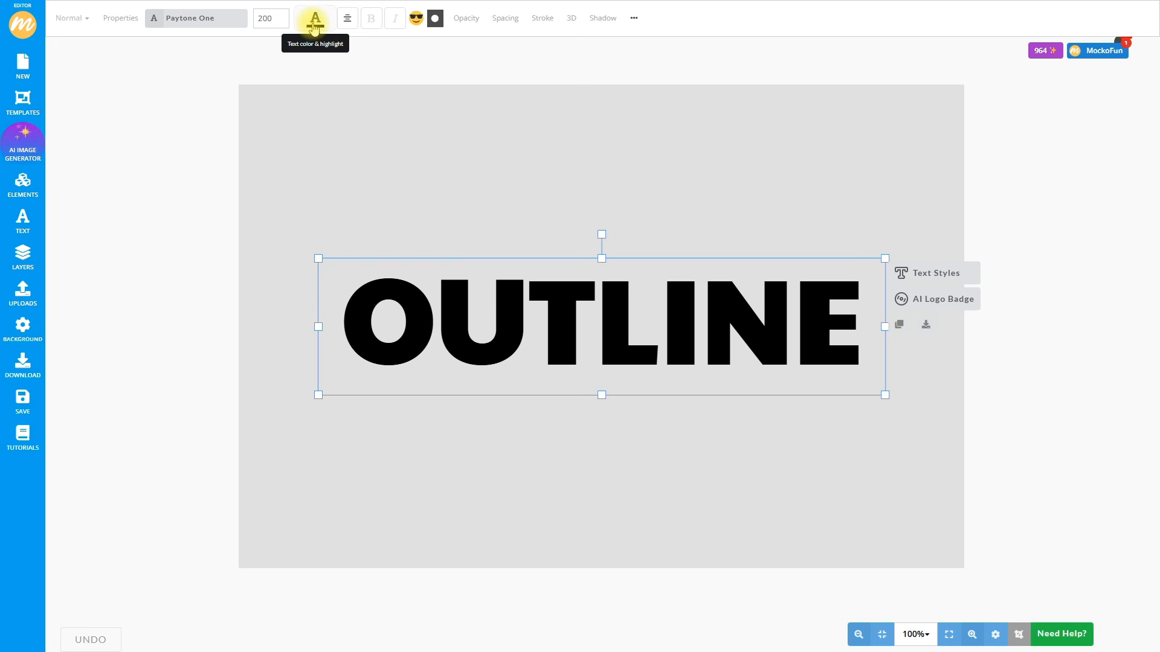
{"action": "left_click", "coordinate": [315, 24]}
{"action": "left_click", "coordinate": [319, 84]}
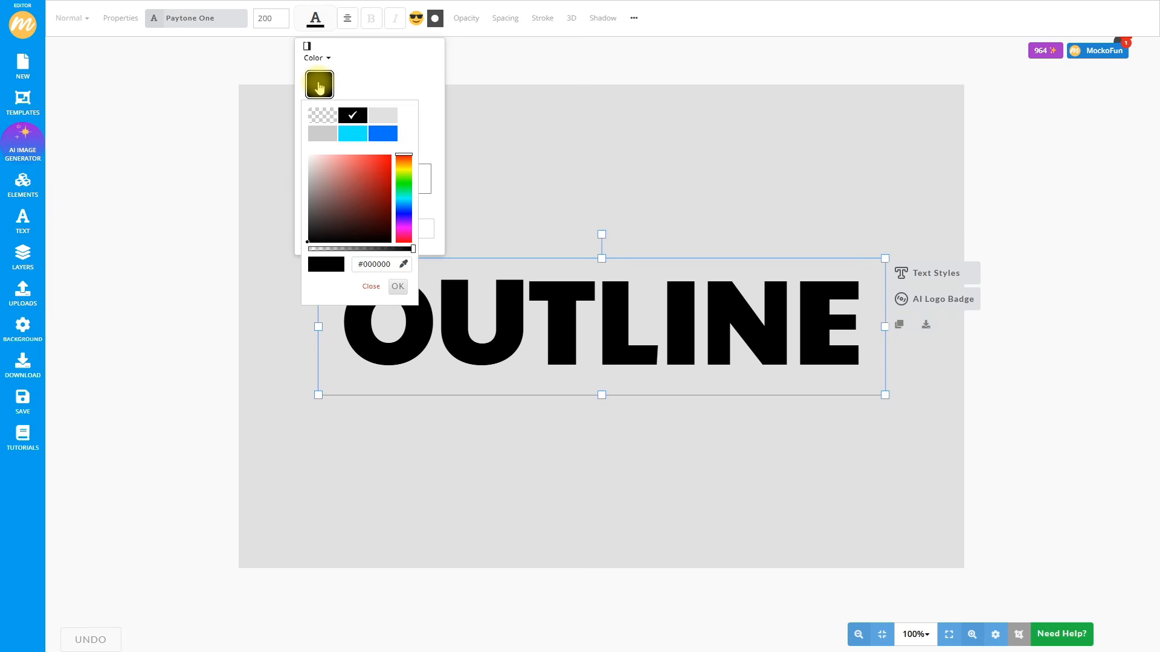
{"action": "left_click_drag", "start_coordinate": [413, 250], "coordinate": [299, 247]}
{"action": "left_click", "coordinate": [396, 287]}
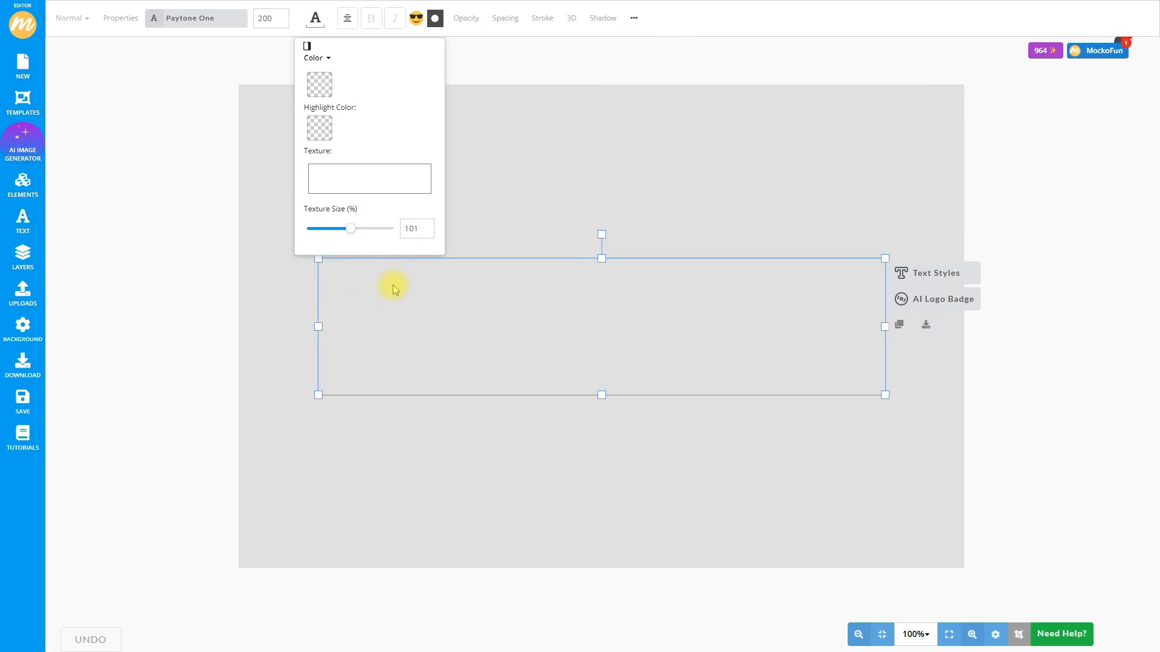
Give the text a black stroke with a width of 5 and Sharp Corners
{"action": "left_click", "coordinate": [542, 18]}
{"action": "left_click_drag", "start_coordinate": [539, 78], "coordinate": [545, 78]}
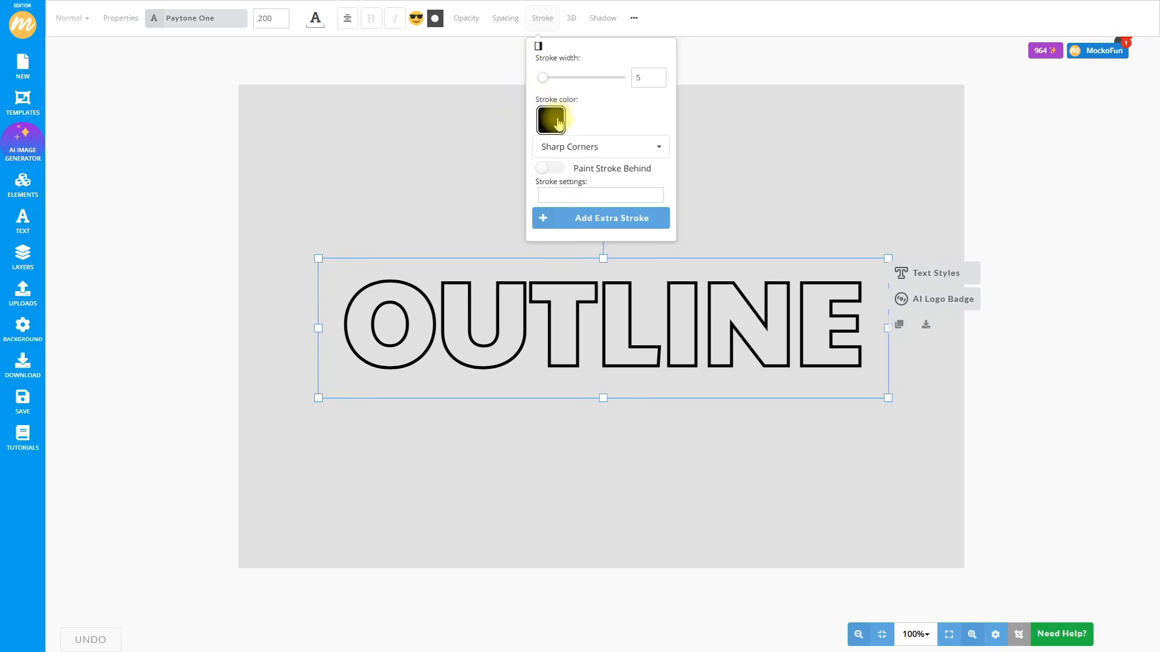
{"action": "left_click", "coordinate": [554, 122]}
{"action": "mouse_move", "coordinate": [597, 214]}
{"action": "left_mouse_down"}
{"action": "mouse_move", "coordinate": [609, 199]}
{"action": "mouse_move", "coordinate": [634, 206]}
{"action": "mouse_move", "coordinate": [635, 254]}
{"action": "mouse_move", "coordinate": [531, 277]}
{"action": "left_mouse_up"}
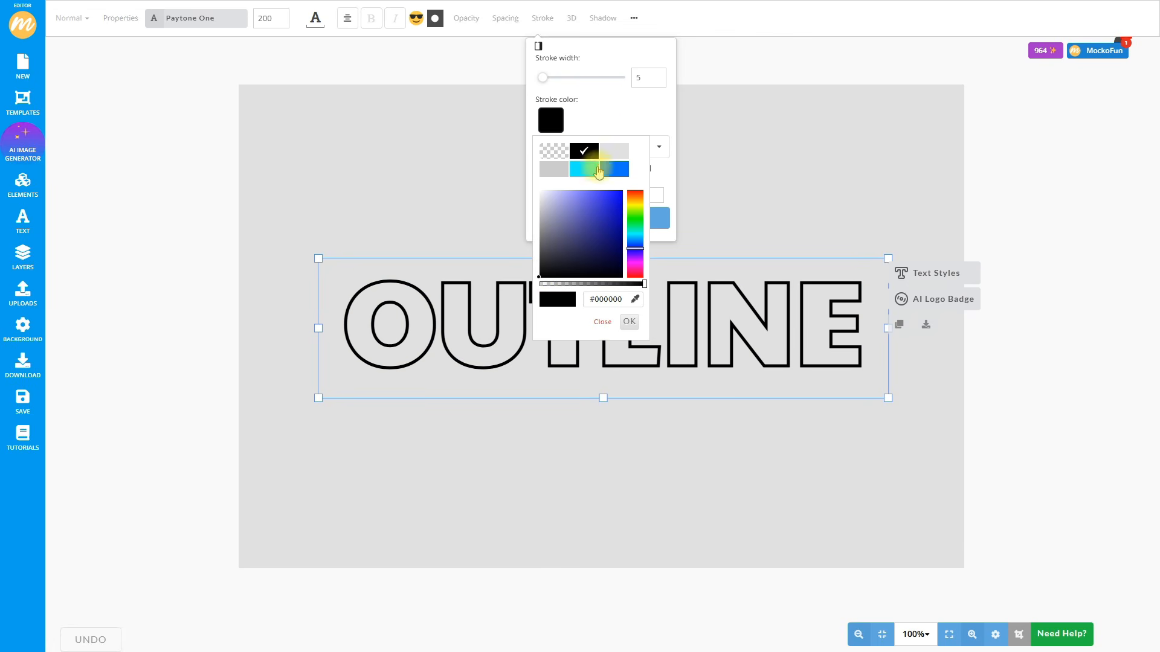
{"action": "left_click", "coordinate": [608, 123]}
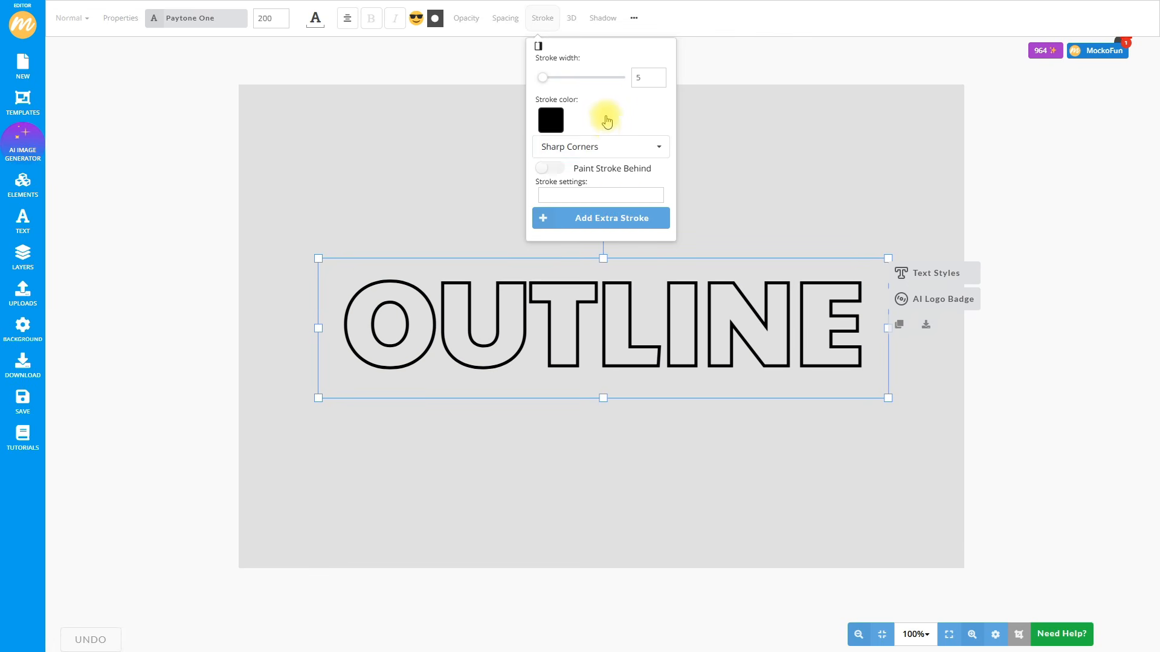
{"action": "left_click", "coordinate": [603, 147]}
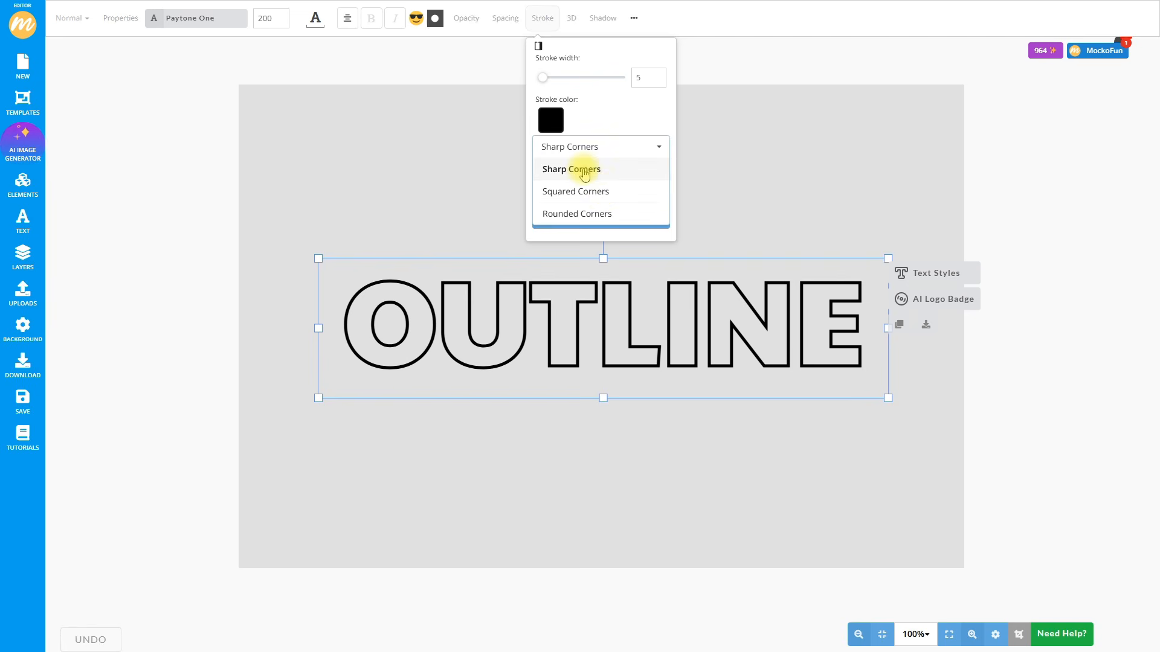
{"action": "left_click", "coordinate": [582, 170]}
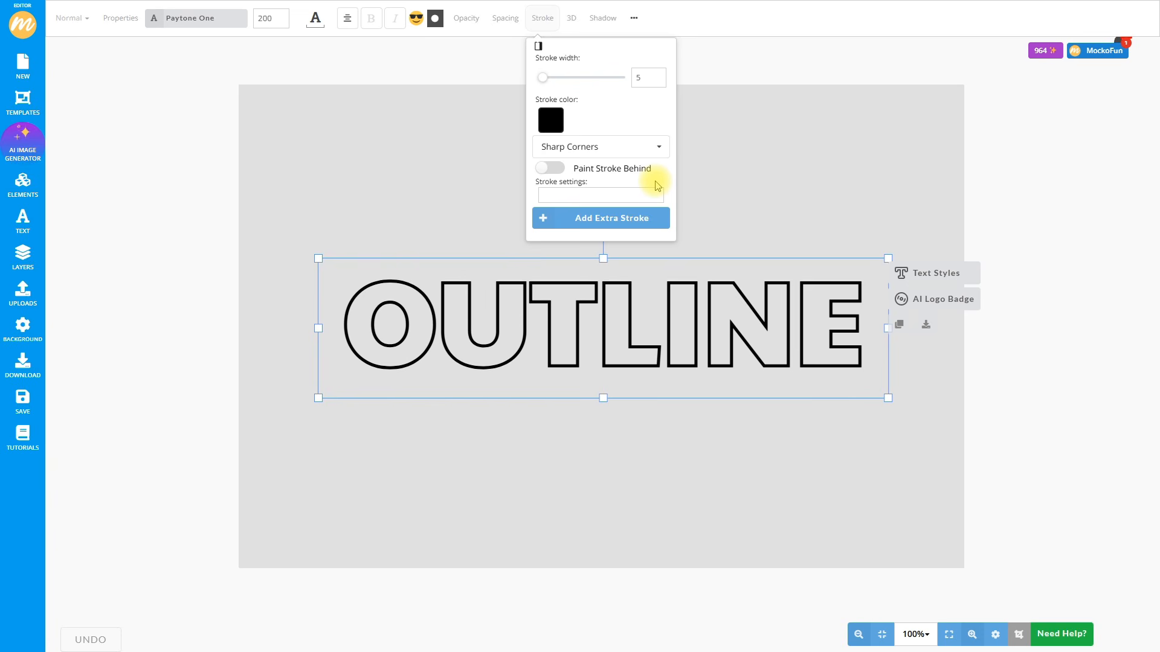
Try a dashed outline with the stroke settings 5,1, and set the value to 0 for a solid line
{"action": "left_click", "coordinate": [561, 192]}
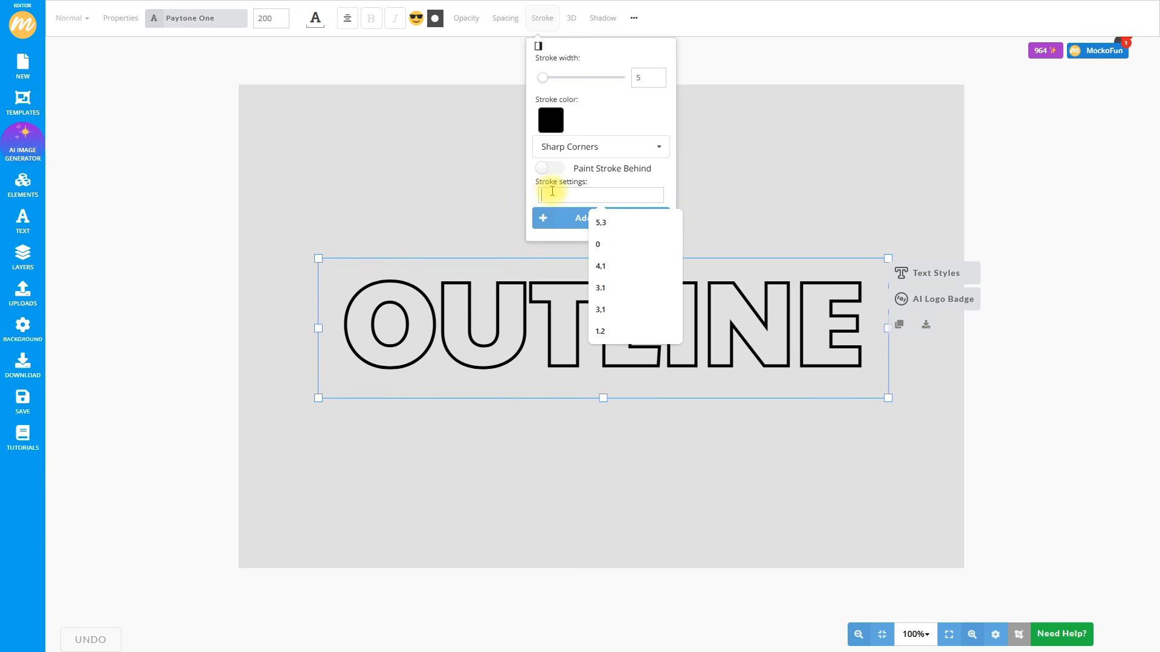
{"action": "type", "text": "1,1"}
{"action": "type", "text": "5"}
{"action": "left_click_drag", "start_coordinate": [547, 196], "coordinate": [539, 195]}
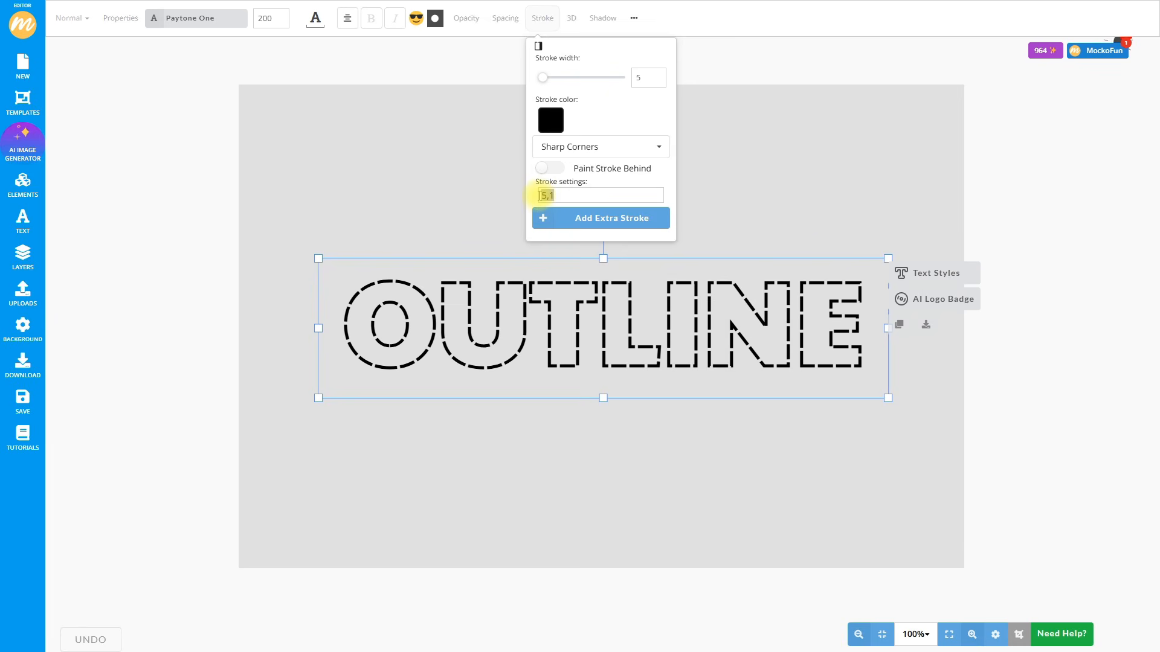
{"action": "type", "text": "0"}
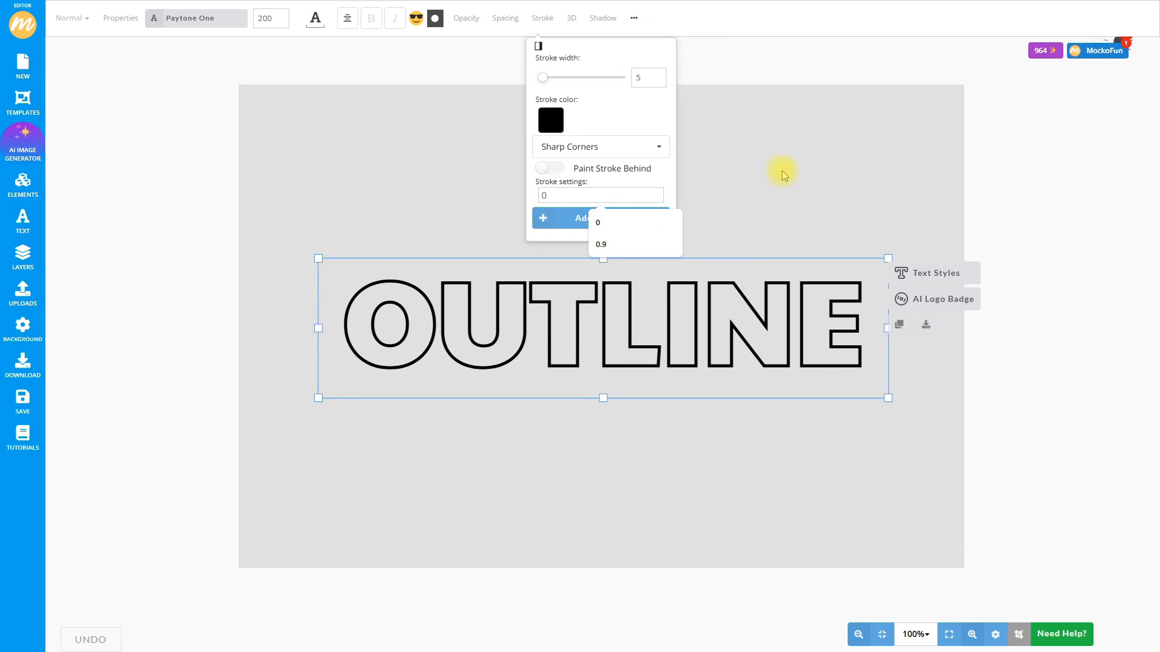
Enable Paint Stroke Behind for the text's stroke and add an extra stroke, expanding its settings
{"action": "left_click", "coordinate": [664, 171]}
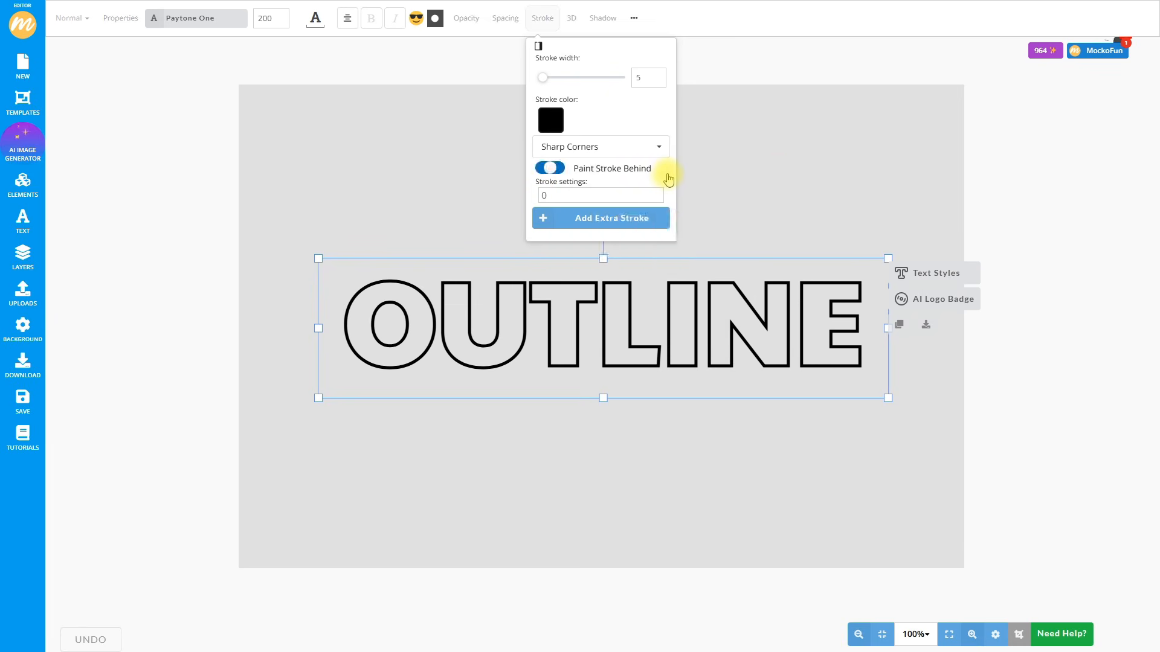
{"action": "left_click", "coordinate": [570, 224]}
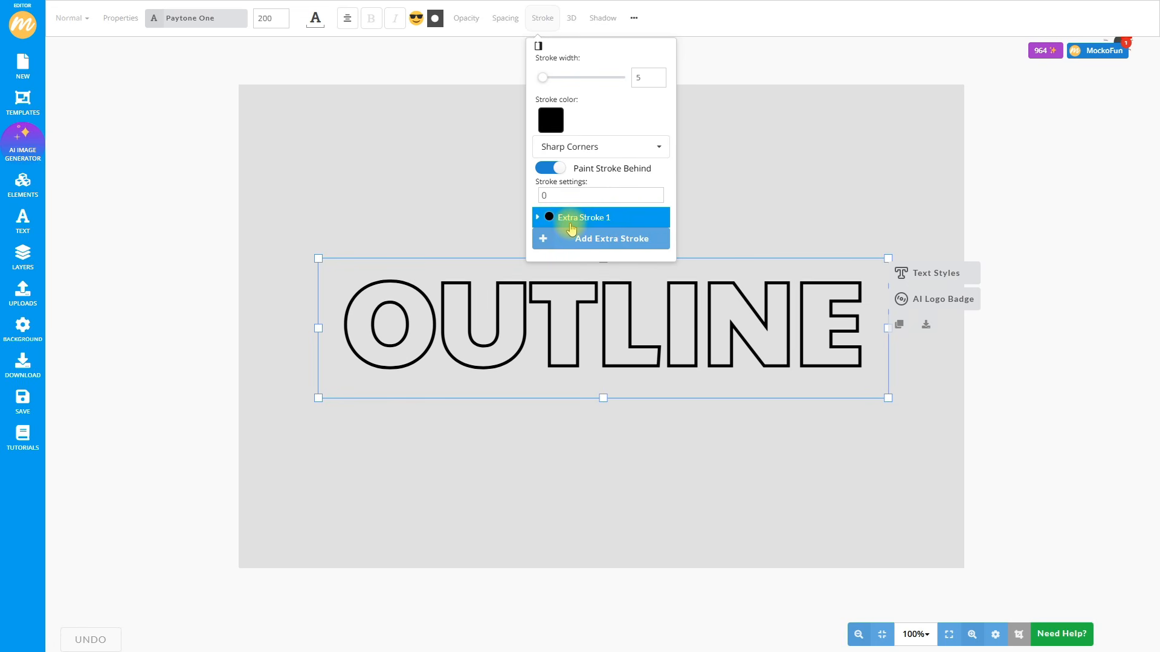
{"action": "left_click", "coordinate": [538, 218]}
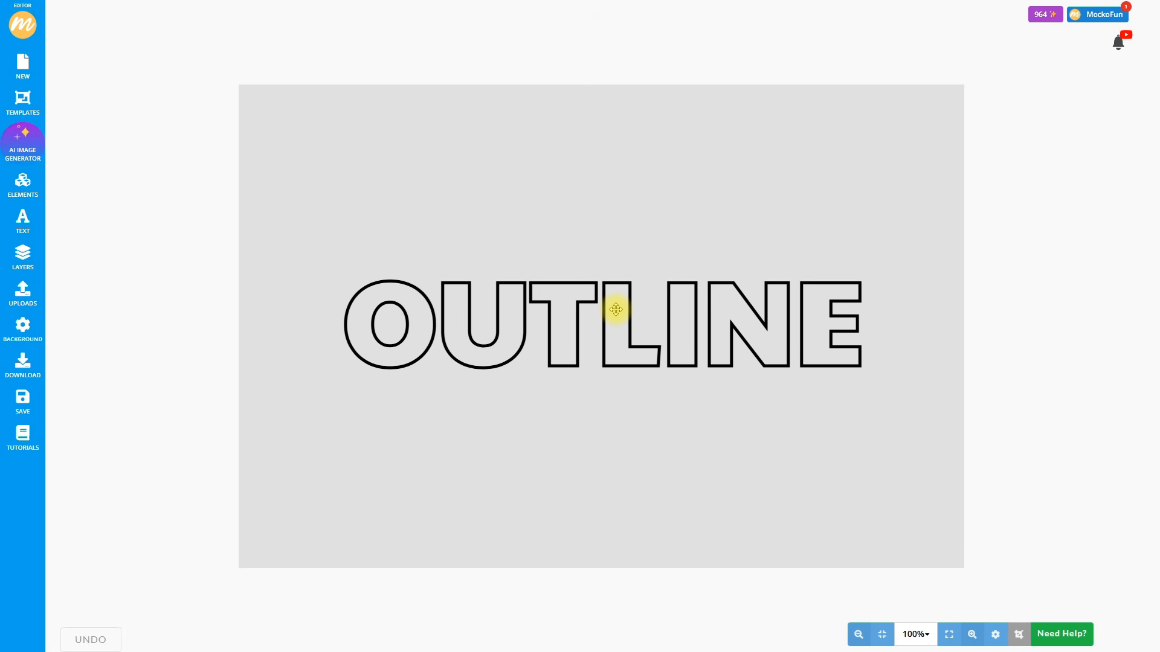
Fill the OUTLINE text with opaque white and widen its stroke to 17
{"action": "left_click", "coordinate": [616, 310]}
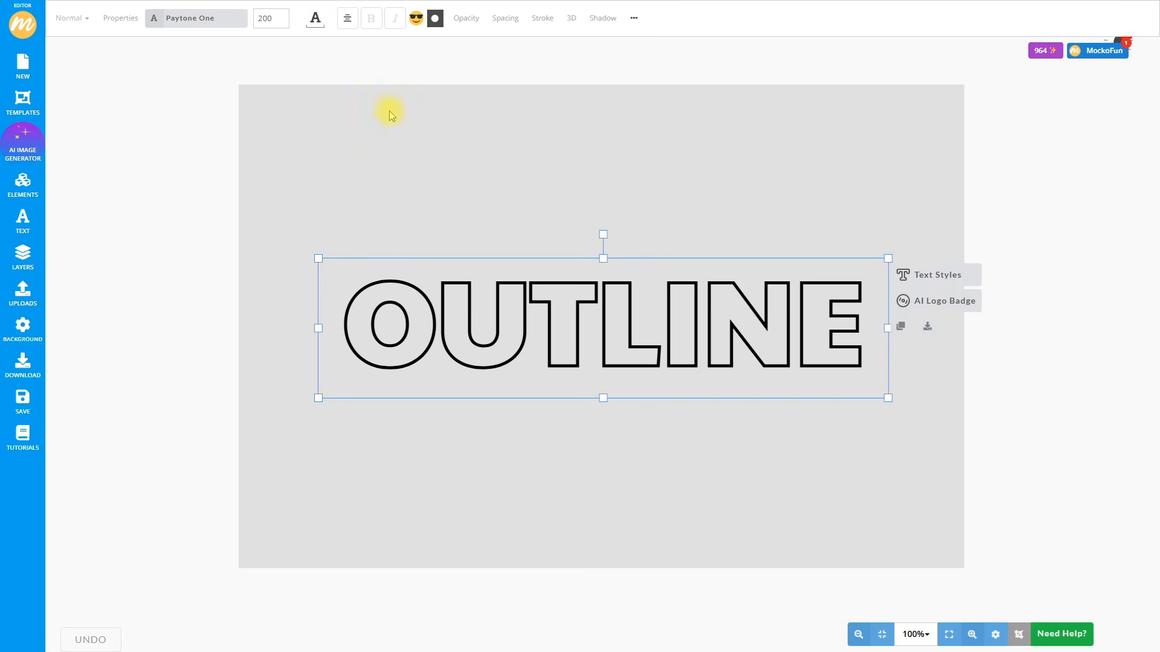
{"action": "left_click", "coordinate": [315, 18]}
{"action": "left_click", "coordinate": [316, 89]}
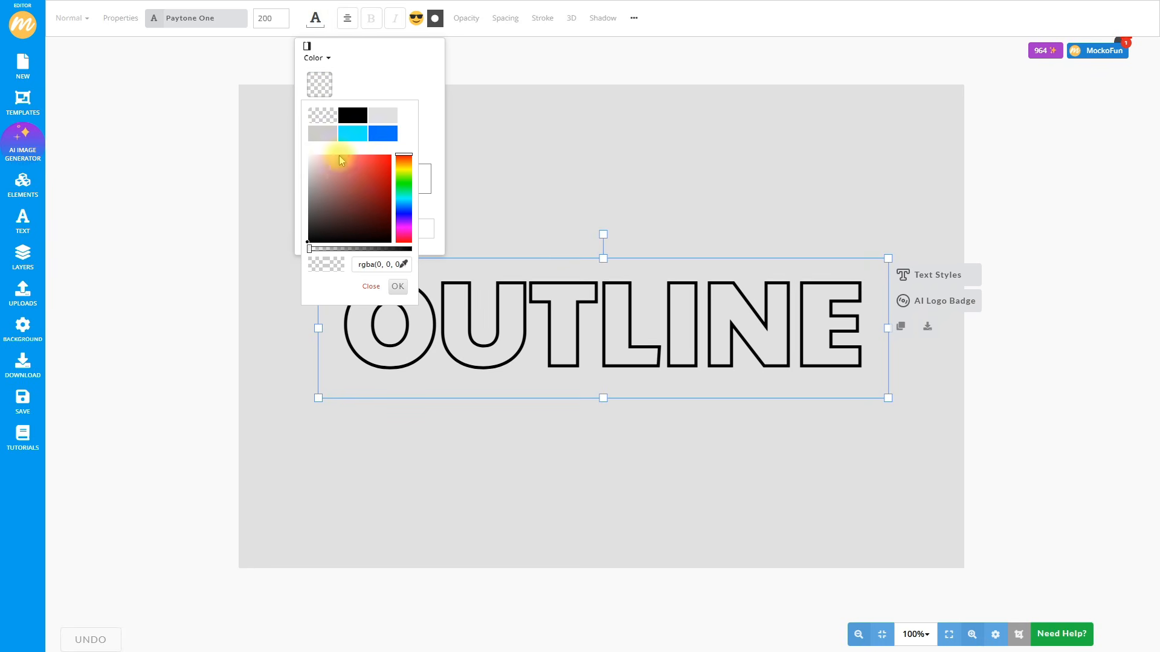
{"action": "left_click_drag", "start_coordinate": [316, 249], "coordinate": [401, 248]}
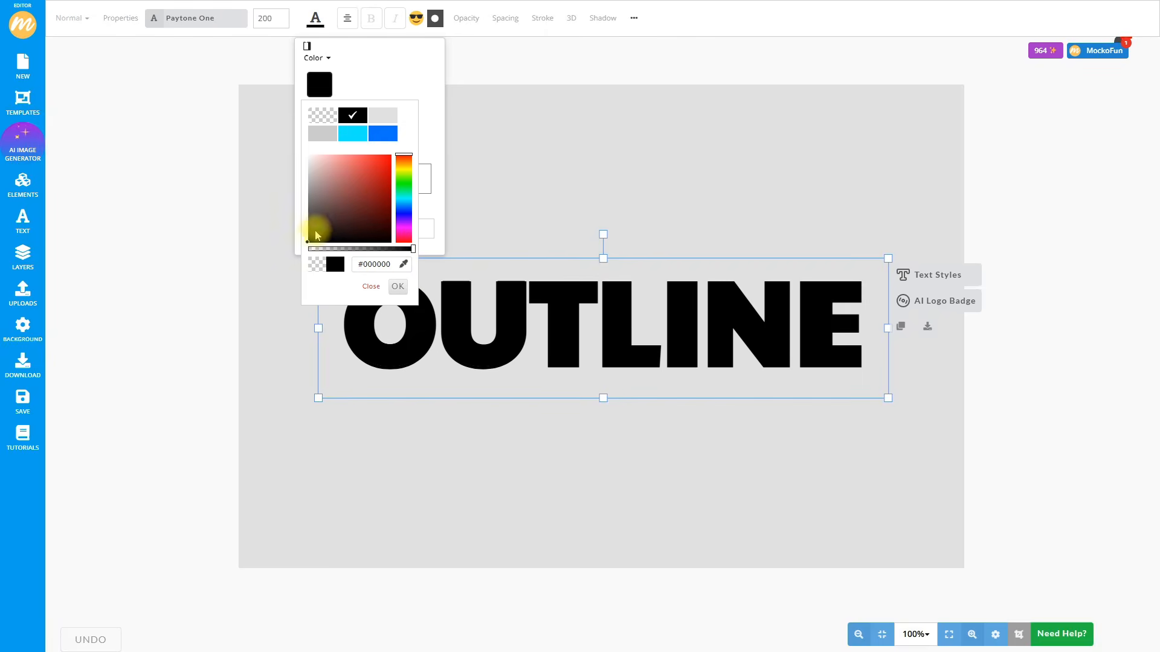
{"action": "left_click_drag", "start_coordinate": [316, 233], "coordinate": [297, 153]}
{"action": "left_click", "coordinate": [396, 287]}
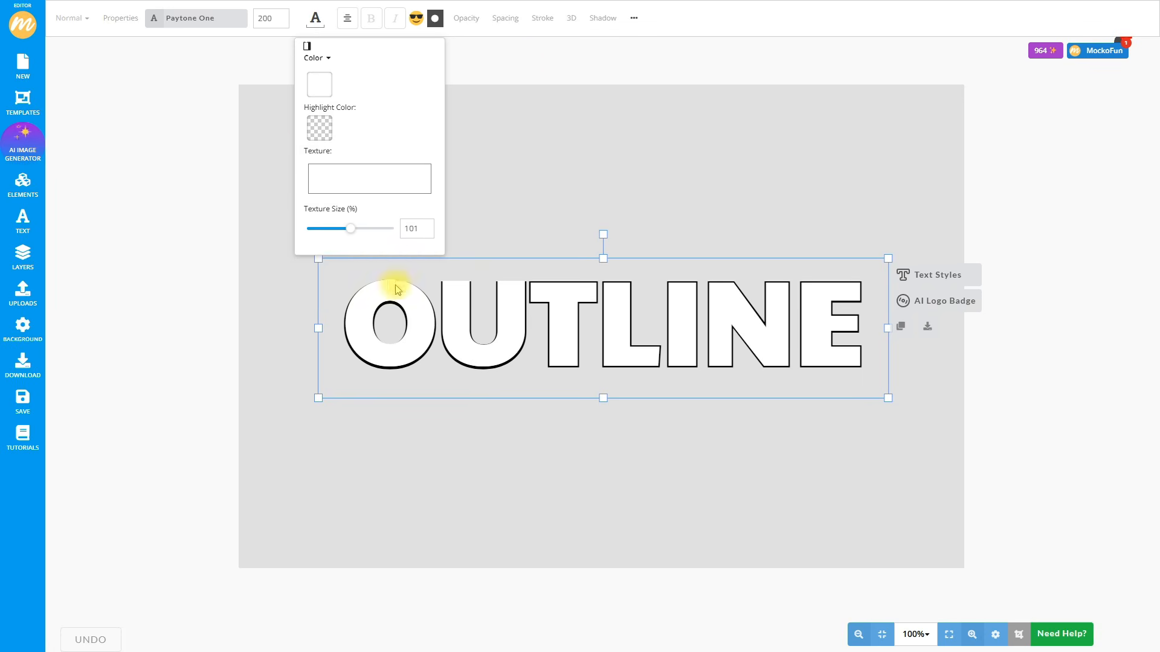
{"action": "left_click", "coordinate": [541, 19]}
{"action": "left_click_drag", "start_coordinate": [544, 77], "coordinate": [694, 95]}
Give the text a black outer shadow with opacity 1.00, size 0 and Offset Y 5
{"action": "left_click", "coordinate": [602, 18]}
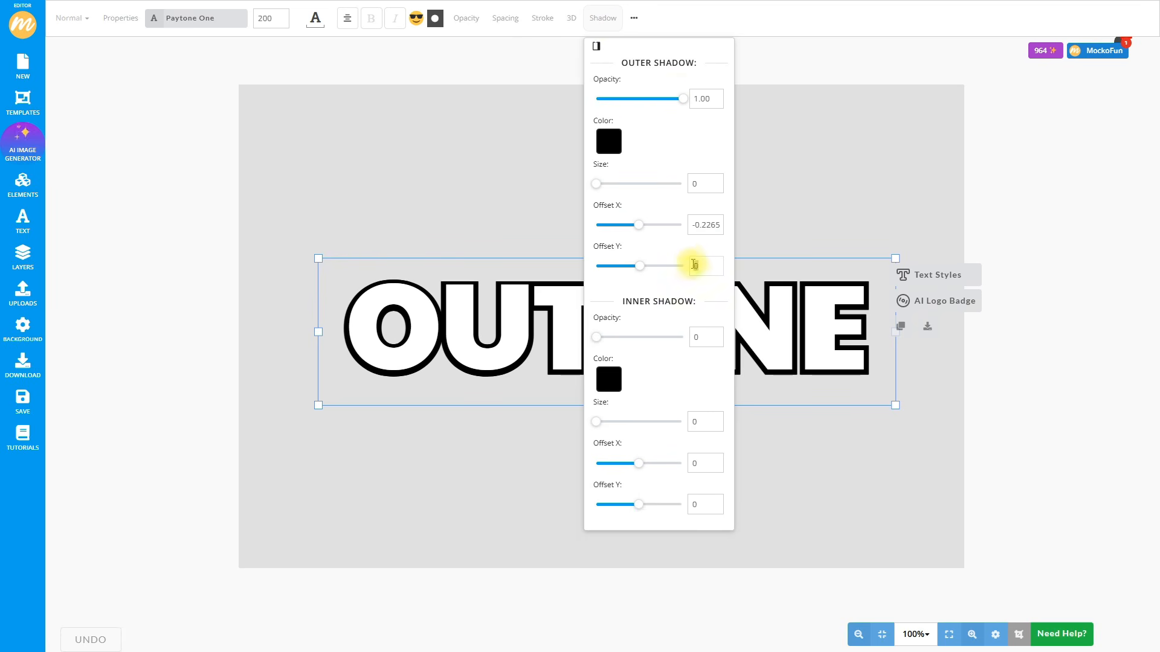
{"action": "type", "text": "5"}
{"action": "left_click", "coordinate": [780, 201]}
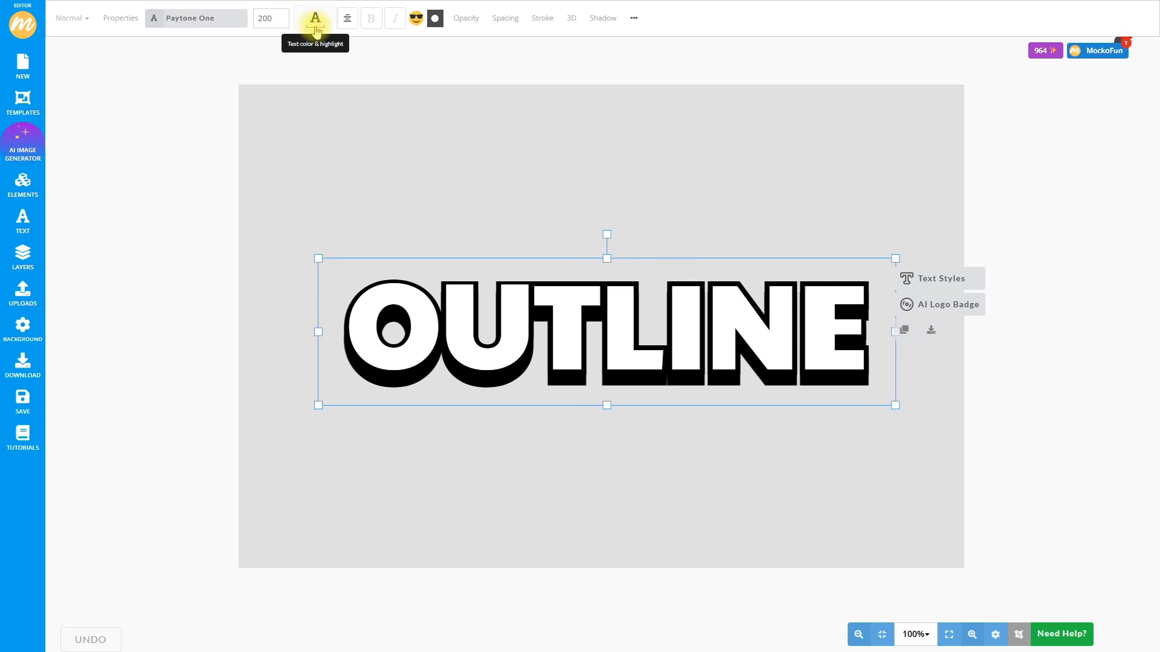
Change the text's fill colour to black and its main stroke colour to white
{"action": "left_click", "coordinate": [315, 28]}
{"action": "left_click", "coordinate": [333, 242]}
{"action": "left_click", "coordinate": [540, 19]}
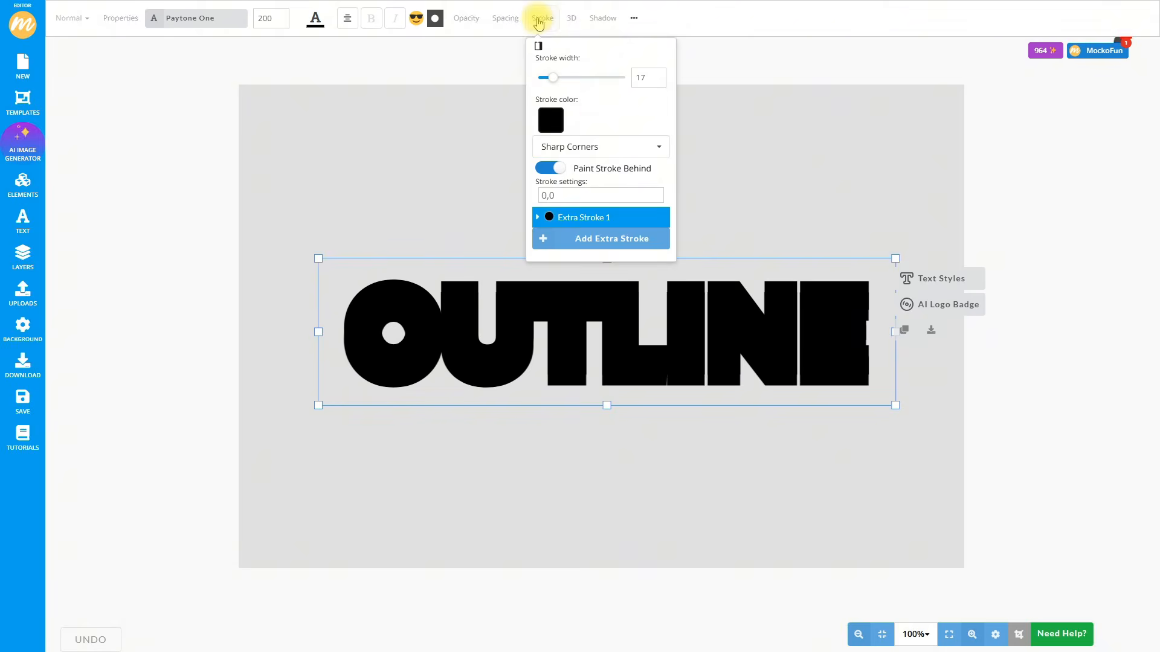
{"action": "left_click", "coordinate": [550, 120]}
{"action": "left_click", "coordinate": [551, 151]}
{"action": "left_click", "coordinate": [529, 177]}
Widen the black Extra Stroke 1 so it forms an outer outline around the white stroke, and reselect the text
{"action": "left_click", "coordinate": [580, 217]}
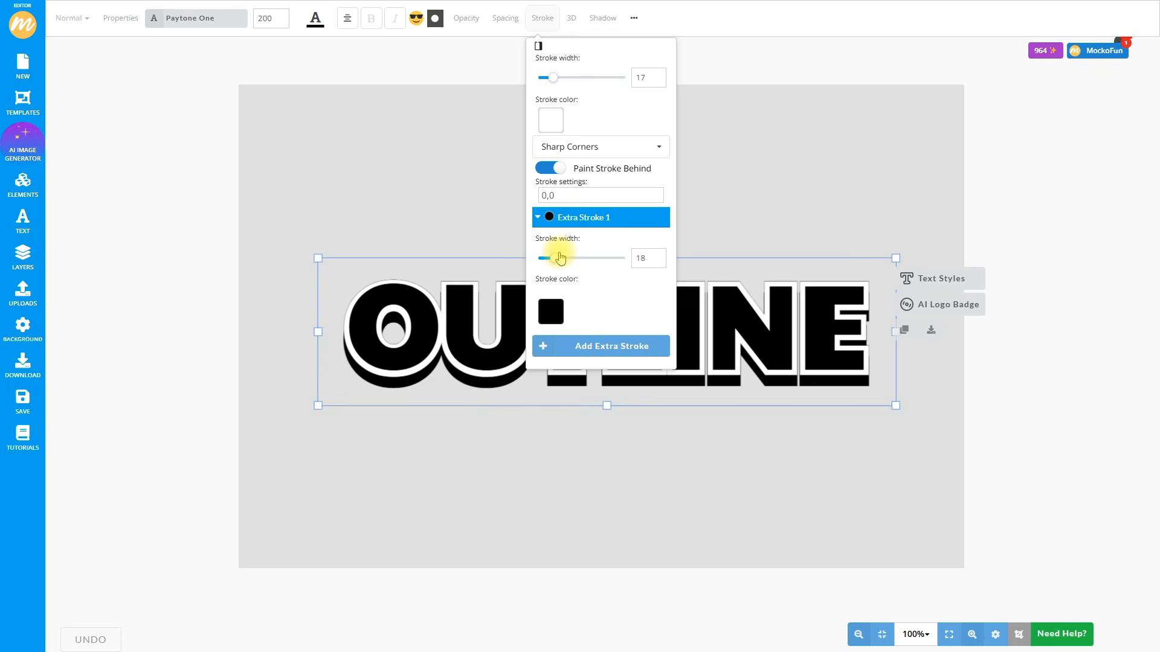
{"action": "left_click_drag", "start_coordinate": [561, 258], "coordinate": [565, 258]}
{"action": "left_click", "coordinate": [807, 181]}
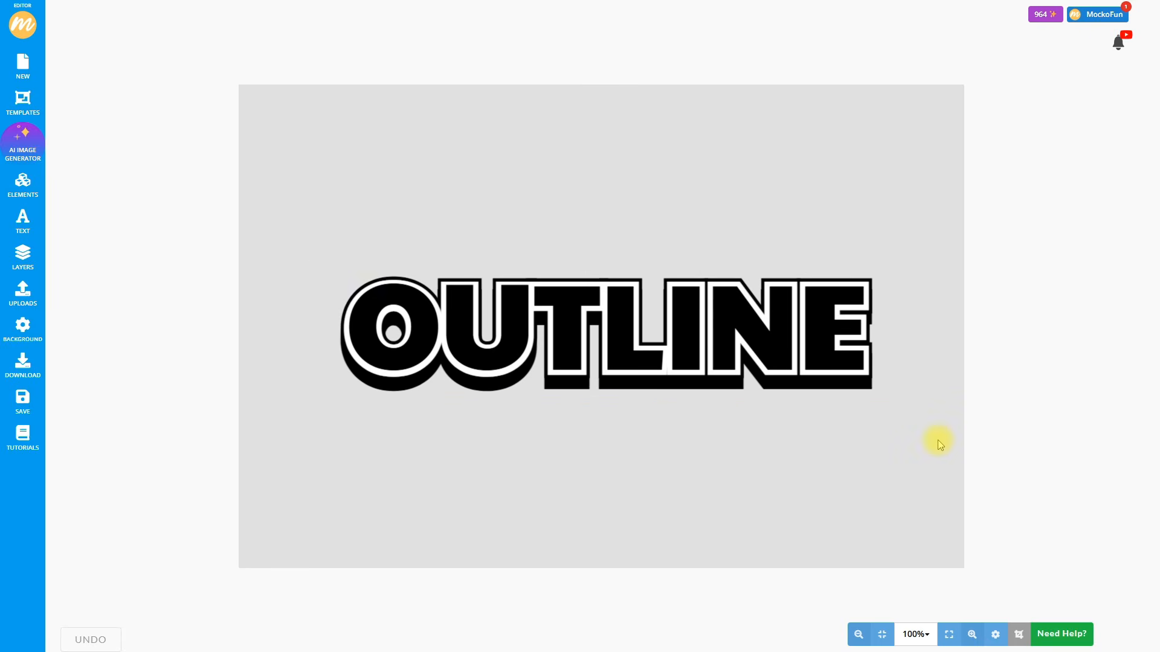
{"action": "left_click", "coordinate": [790, 361]}
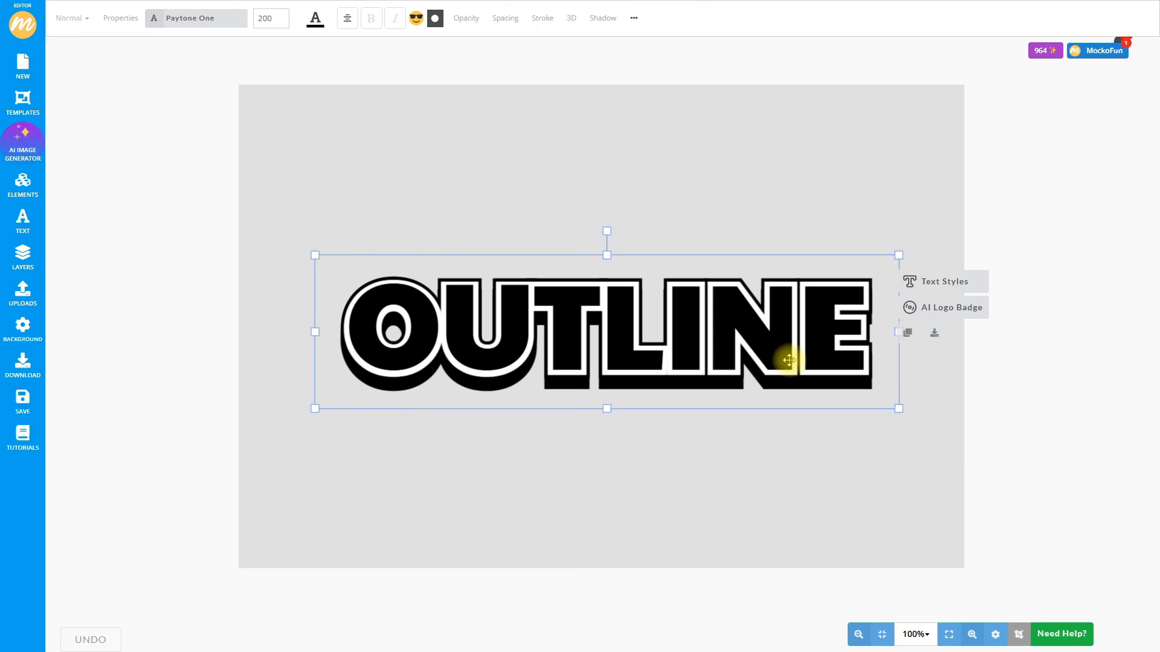
Delete the existing OUTLINE text and add a new Single Line text element to the canvas
{"action": "key", "text": "Delete"}
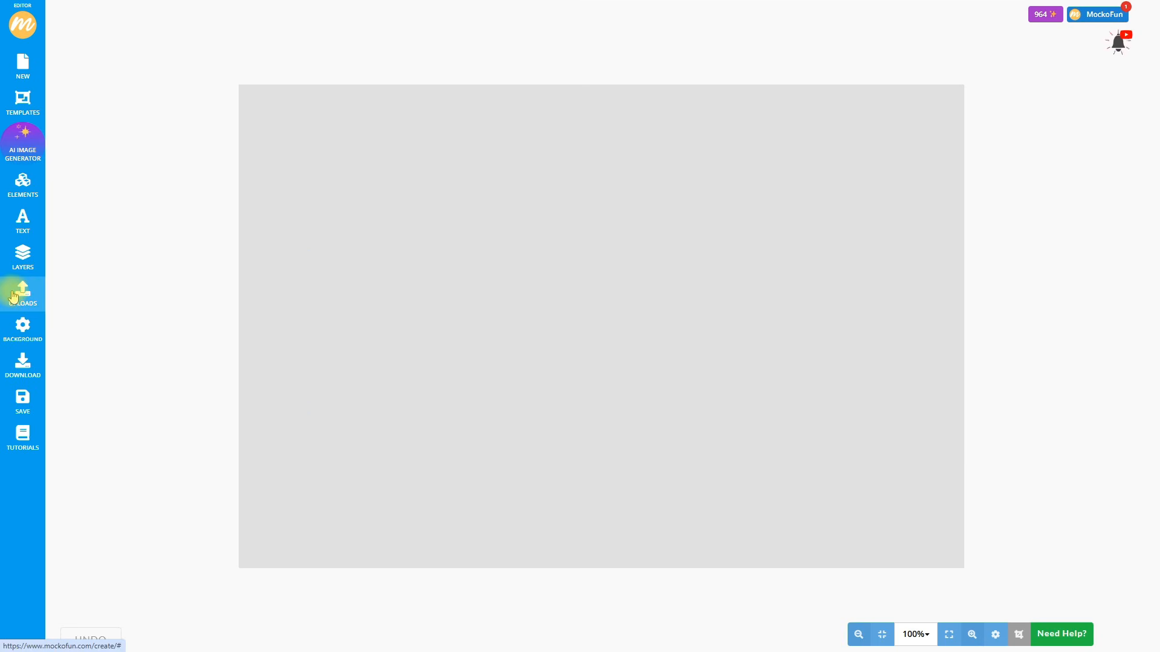
{"action": "left_click", "coordinate": [18, 193]}
{"action": "left_click", "coordinate": [18, 220]}
{"action": "left_click", "coordinate": [59, 235]}
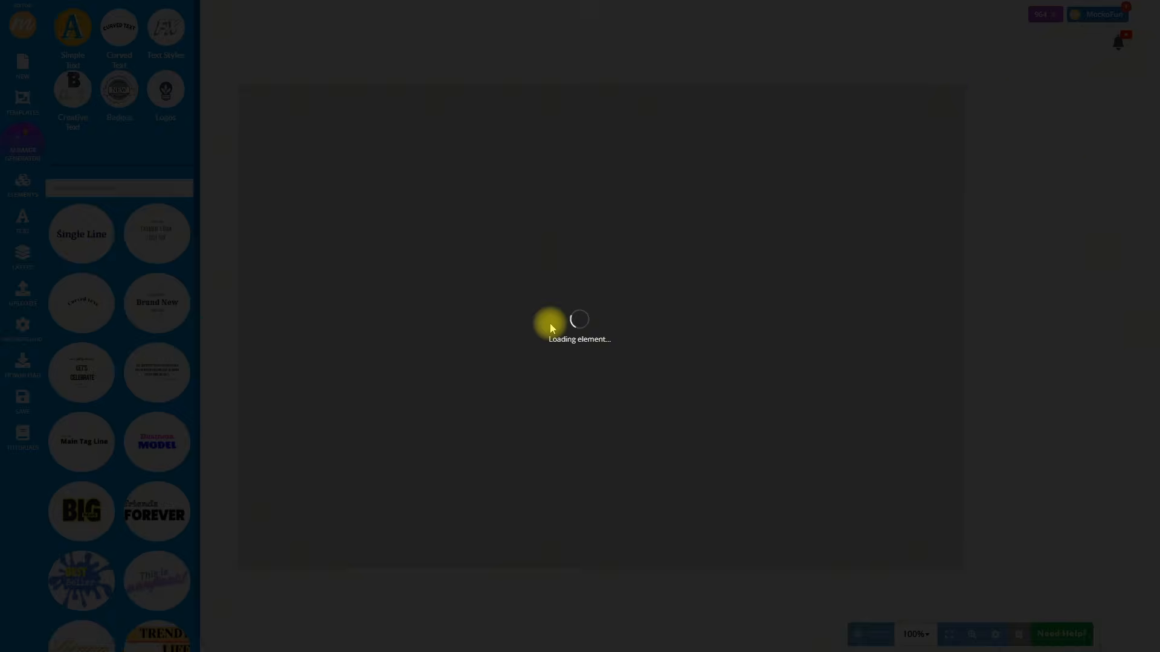
Replace the wording of the new Single Line text with Outline and reselect the text object
{"action": "left_click_drag", "start_coordinate": [665, 332], "coordinate": [637, 326]}
{"action": "double_click", "coordinate": [612, 324]}
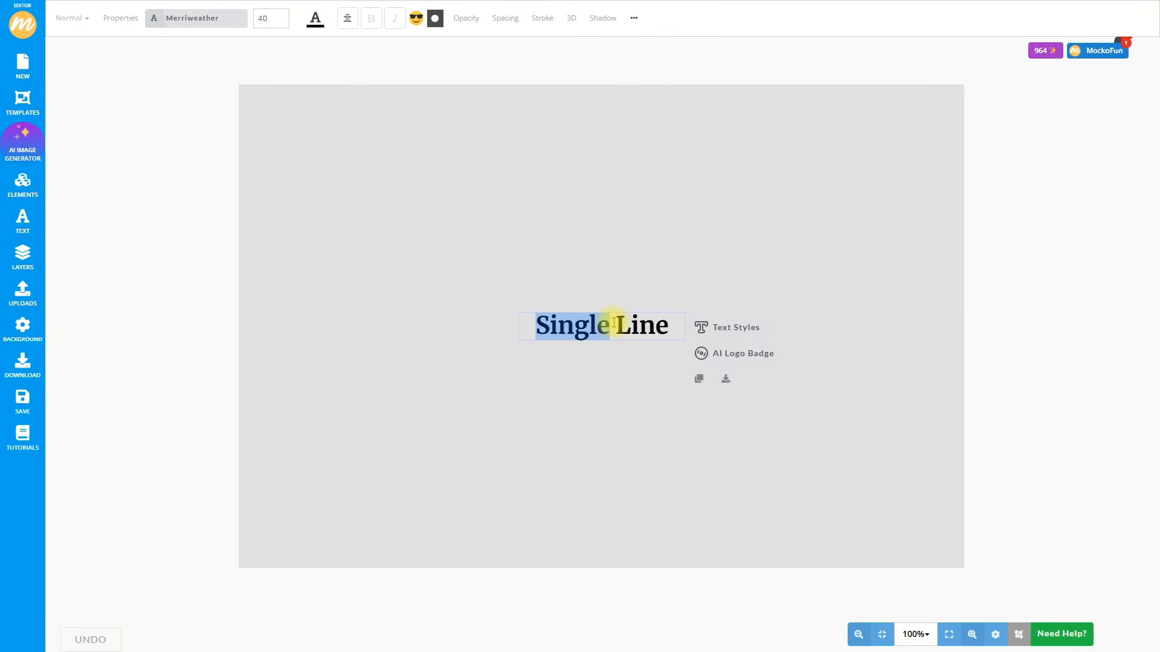
{"action": "key", "text": "ctrl+a"}
{"action": "type", "text": "Outline"}
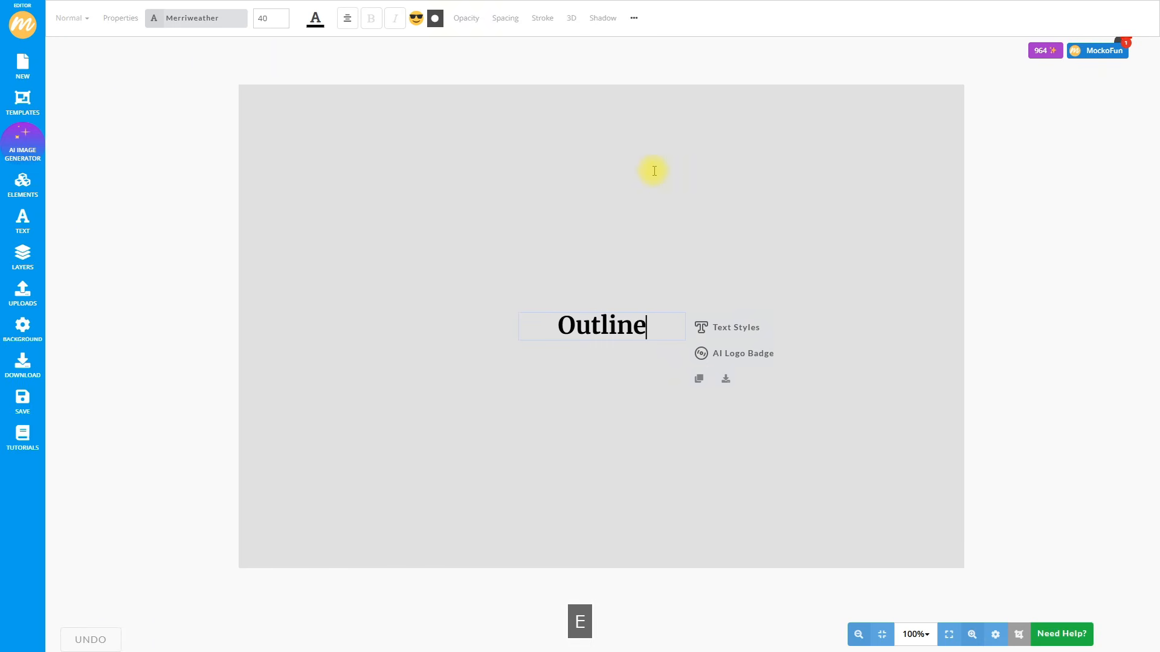
{"action": "left_click", "coordinate": [606, 292]}
{"action": "left_click", "coordinate": [616, 329]}
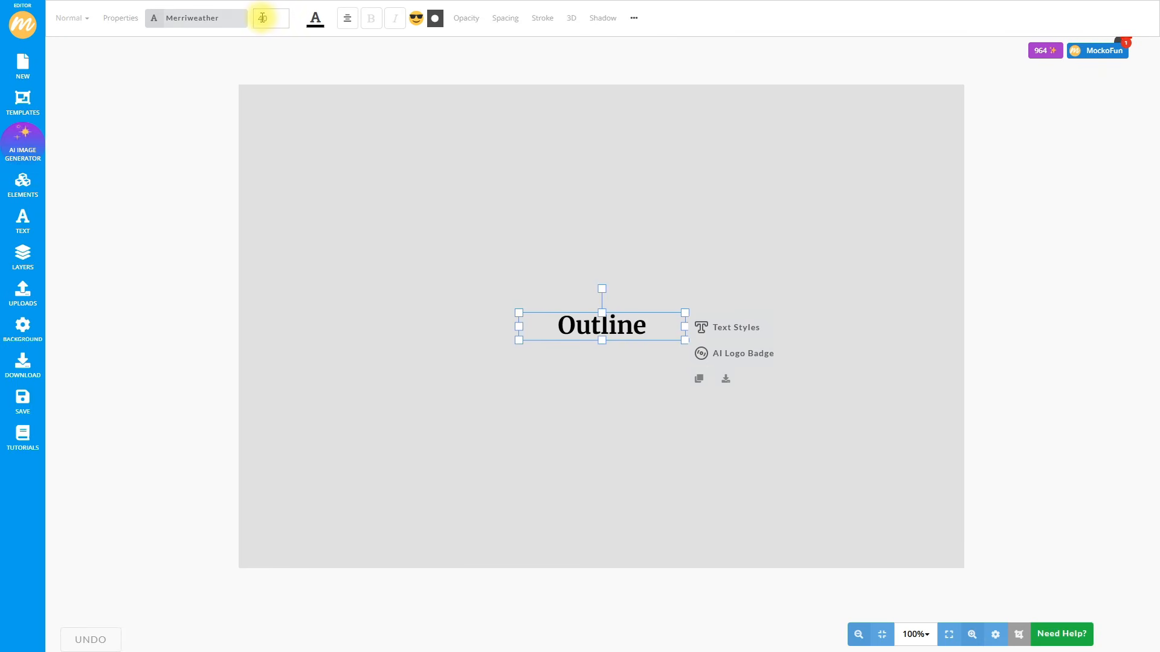
Enlarge the Outline text to font size 250 and centre it on the canvas
{"action": "double_click", "coordinate": [262, 18]}
{"action": "type", "text": "200"}
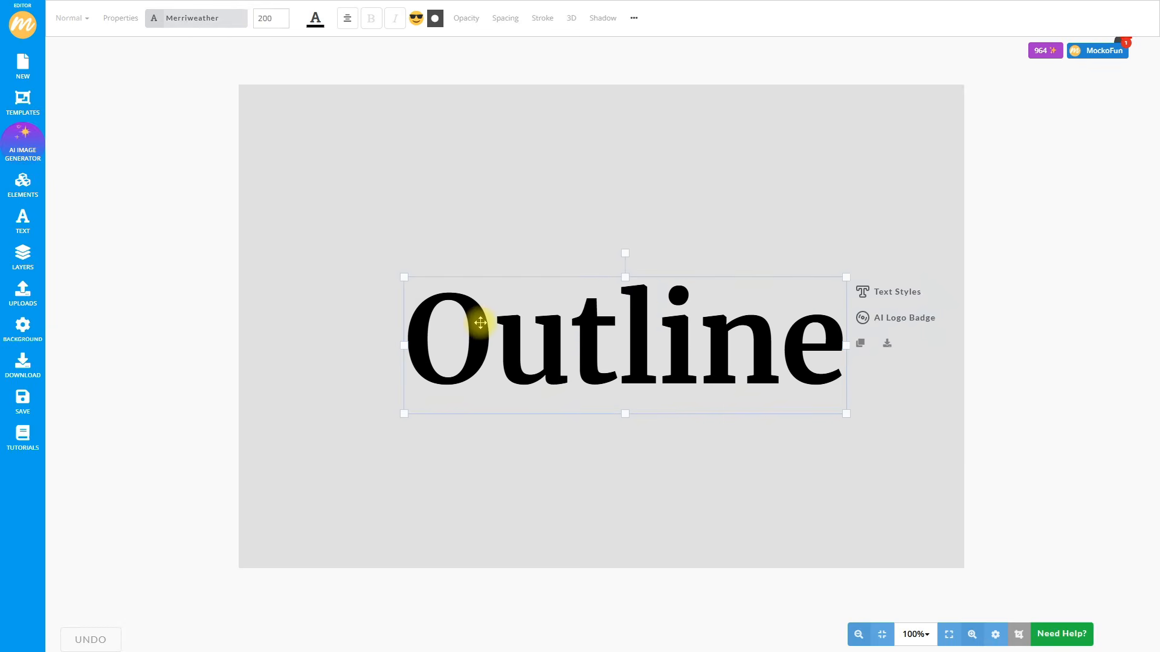
{"action": "left_click_drag", "start_coordinate": [480, 323], "coordinate": [456, 320]}
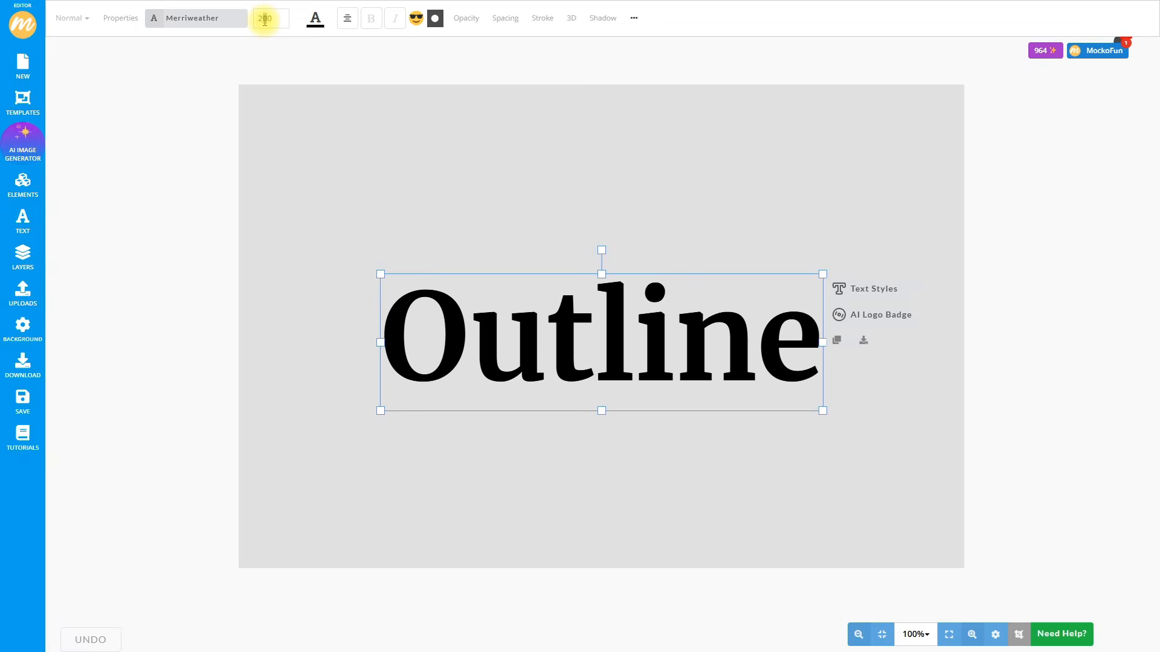
{"action": "type", "text": "5"}
{"action": "left_click_drag", "start_coordinate": [668, 364], "coordinate": [619, 332]}
{"action": "left_click", "coordinate": [632, 289]}
{"action": "left_click", "coordinate": [626, 291]}
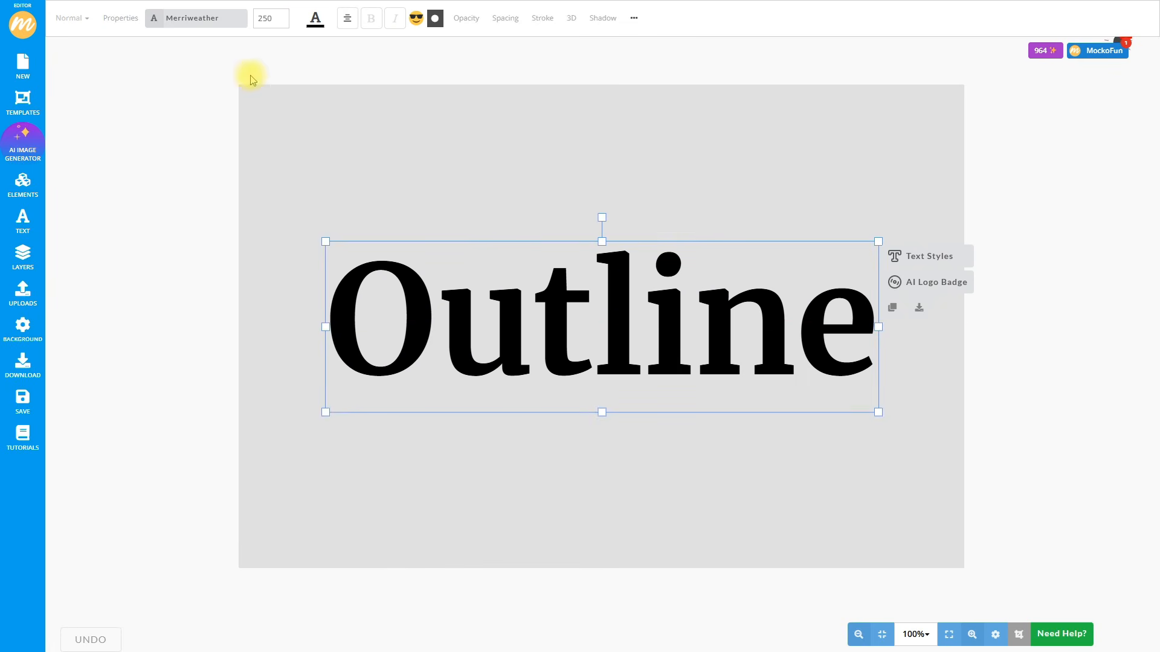
Change the font of the Outline text to Norican
{"action": "left_click", "coordinate": [187, 17]}
{"action": "type", "text": "nori"}
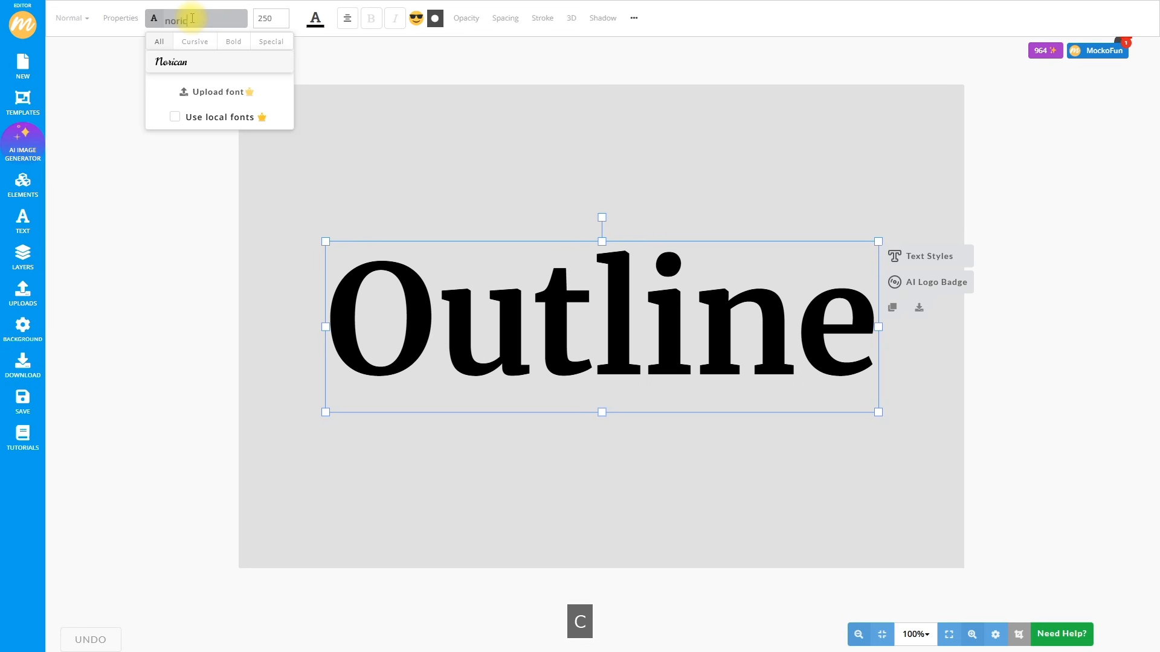
{"action": "type", "text": "c"}
{"action": "left_click", "coordinate": [179, 60]}
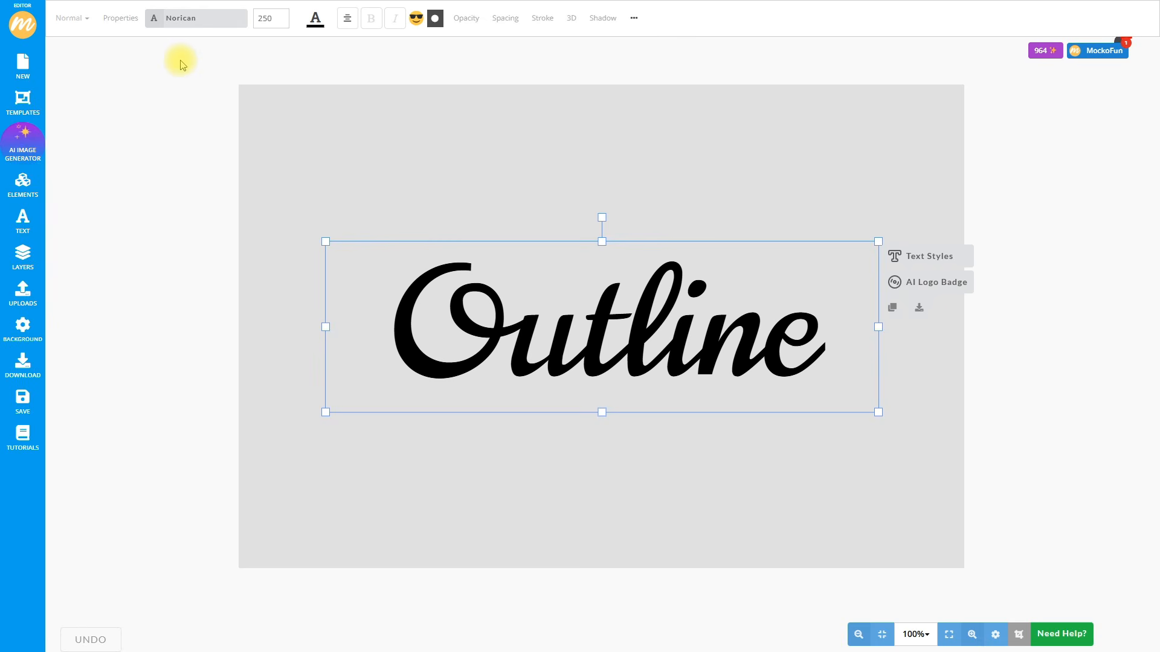
Change the fill colour of the Outline text to bright blue (#00a2ff)
{"action": "left_click", "coordinate": [315, 18]}
{"action": "left_click", "coordinate": [404, 204]}
{"action": "left_click", "coordinate": [391, 155]}
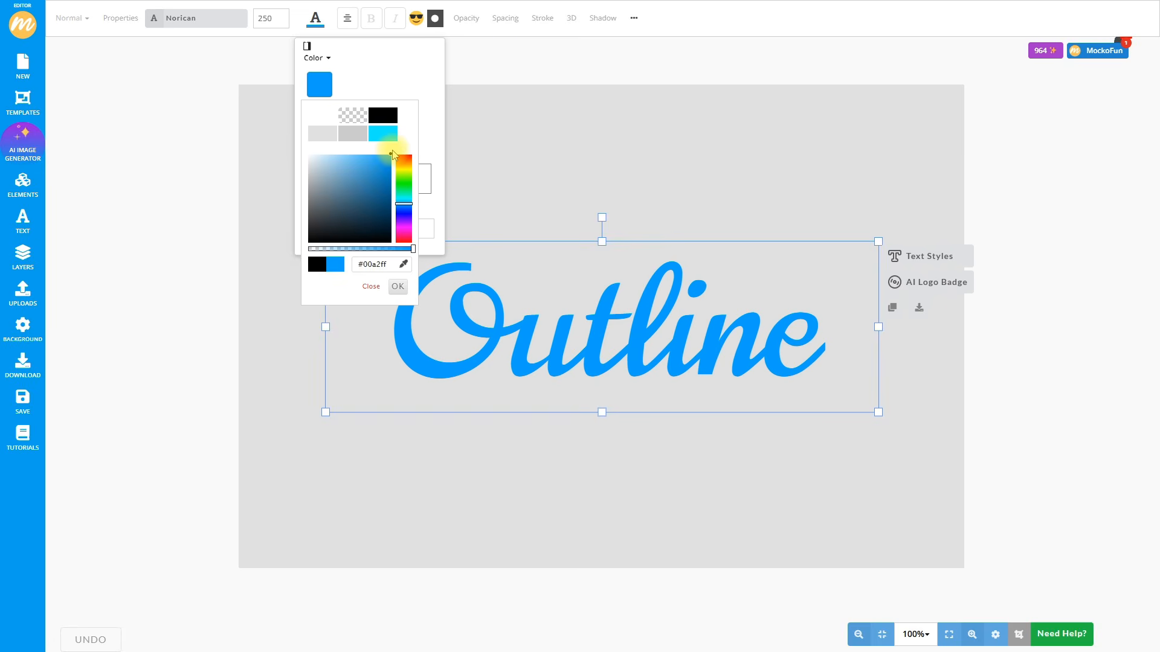
Give the Outline text a white stroke of width 17 that is painted behind the fill
{"action": "left_click", "coordinate": [541, 18]}
{"action": "left_click", "coordinate": [547, 78]}
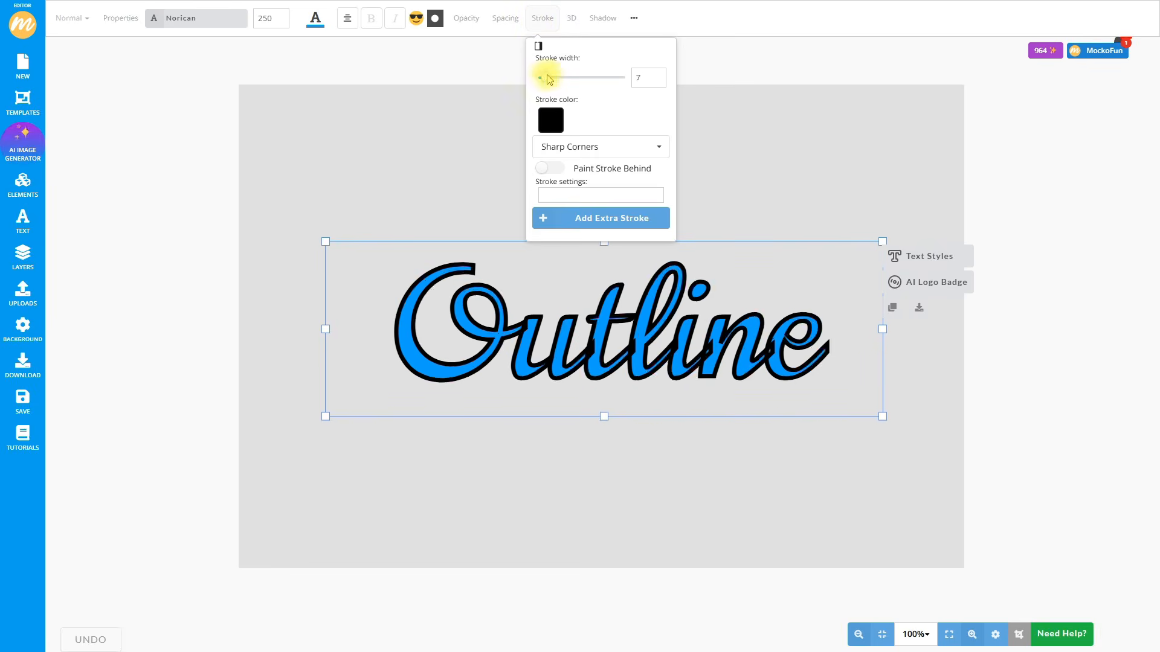
{"action": "left_click", "coordinate": [551, 125]}
{"action": "left_click_drag", "start_coordinate": [544, 194], "coordinate": [533, 176]}
{"action": "left_click", "coordinate": [599, 115]}
{"action": "left_click", "coordinate": [557, 169]}
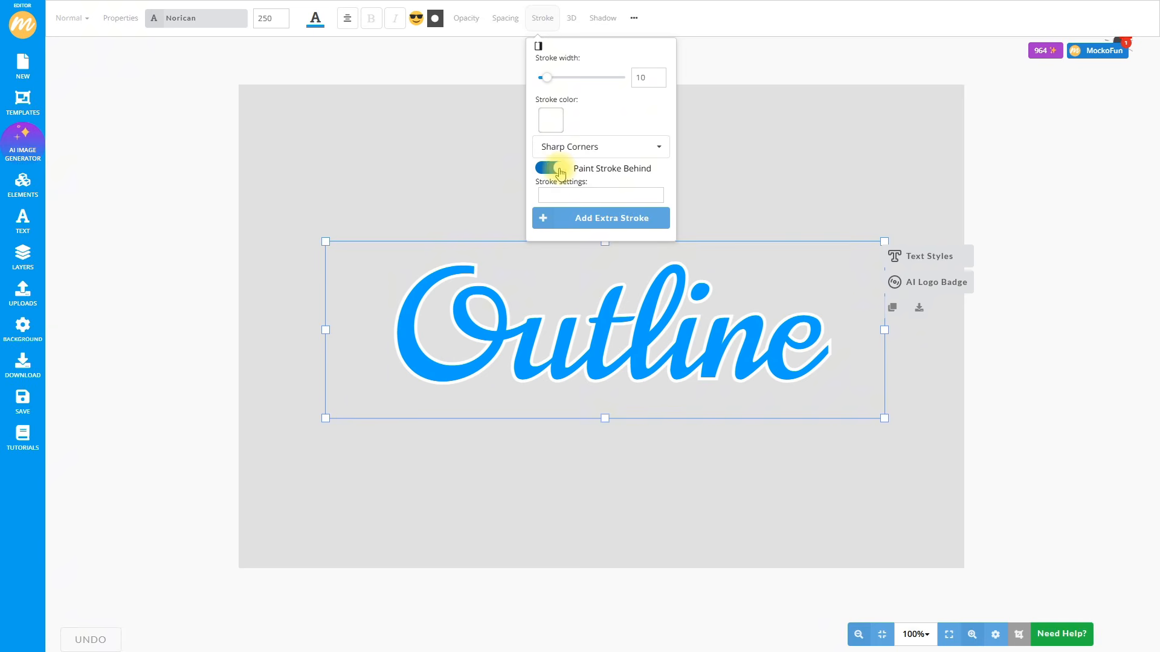
{"action": "left_click_drag", "start_coordinate": [547, 77], "coordinate": [550, 76]}
Add a blue Extra Stroke 1 of width 29 and set the stroke corners to Rounded Corners
{"action": "left_click", "coordinate": [574, 217]}
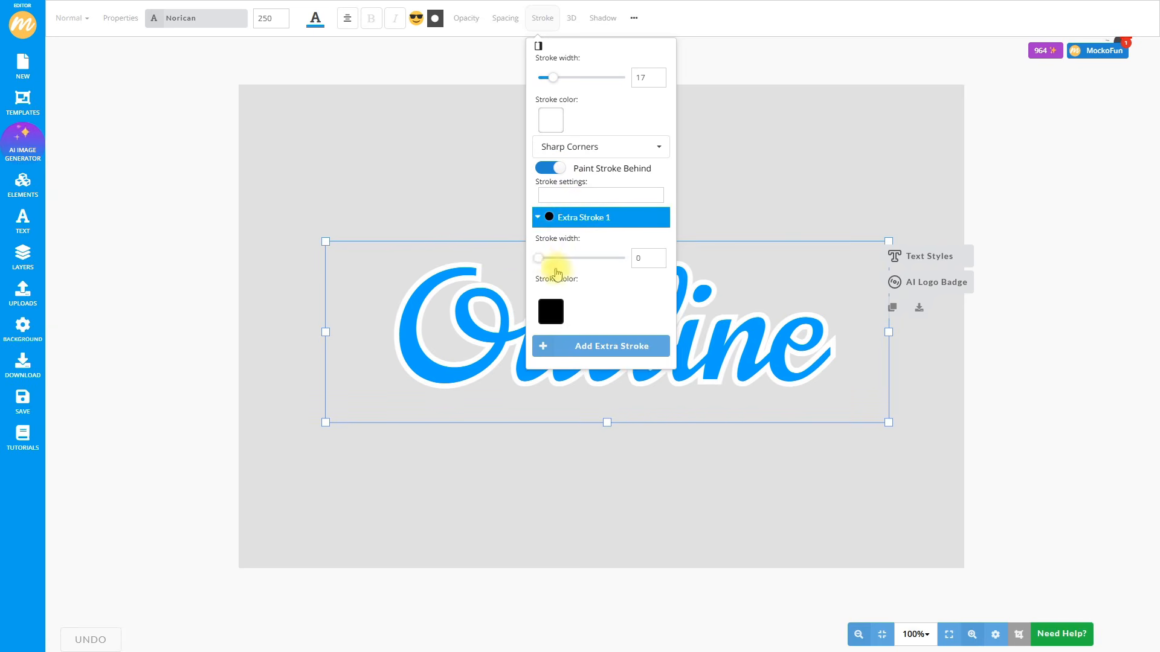
{"action": "left_click", "coordinate": [566, 259]}
{"action": "left_click", "coordinate": [551, 312]}
{"action": "left_click", "coordinate": [552, 340]}
{"action": "left_click", "coordinate": [641, 241]}
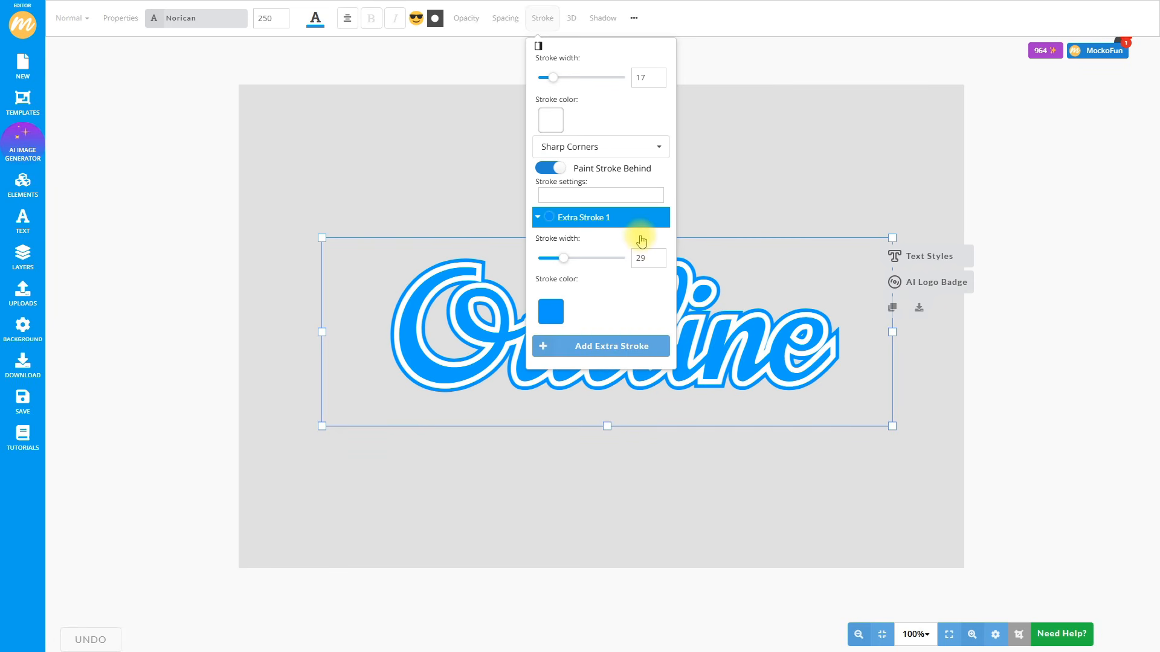
{"action": "left_click", "coordinate": [588, 147]}
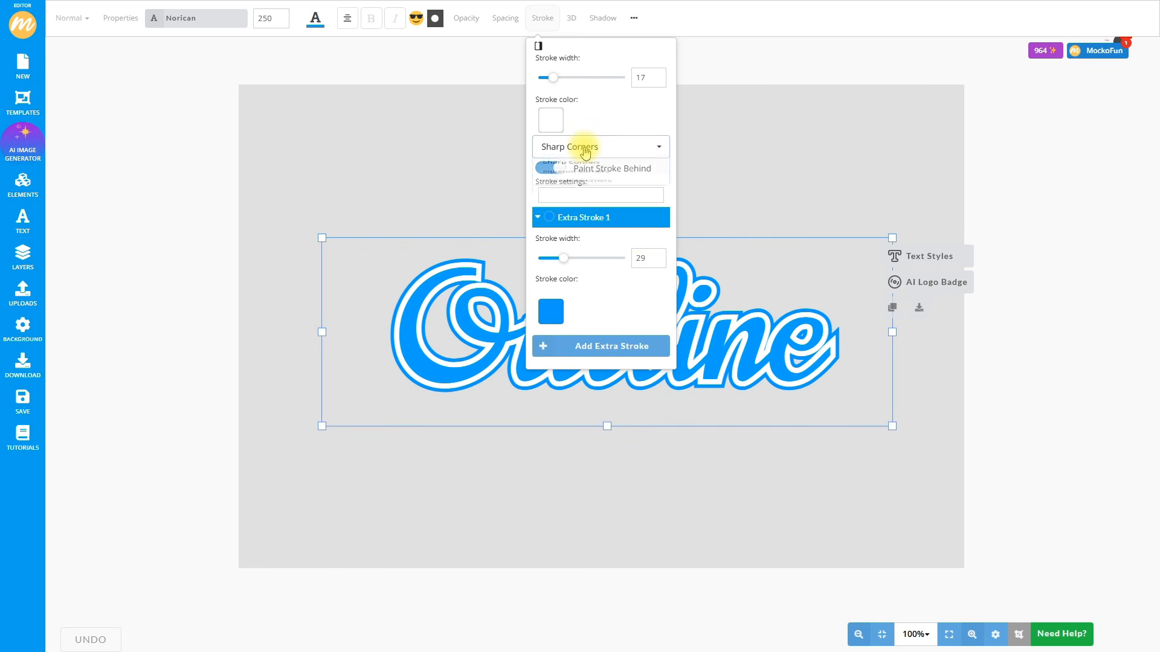
{"action": "left_click", "coordinate": [585, 215]}
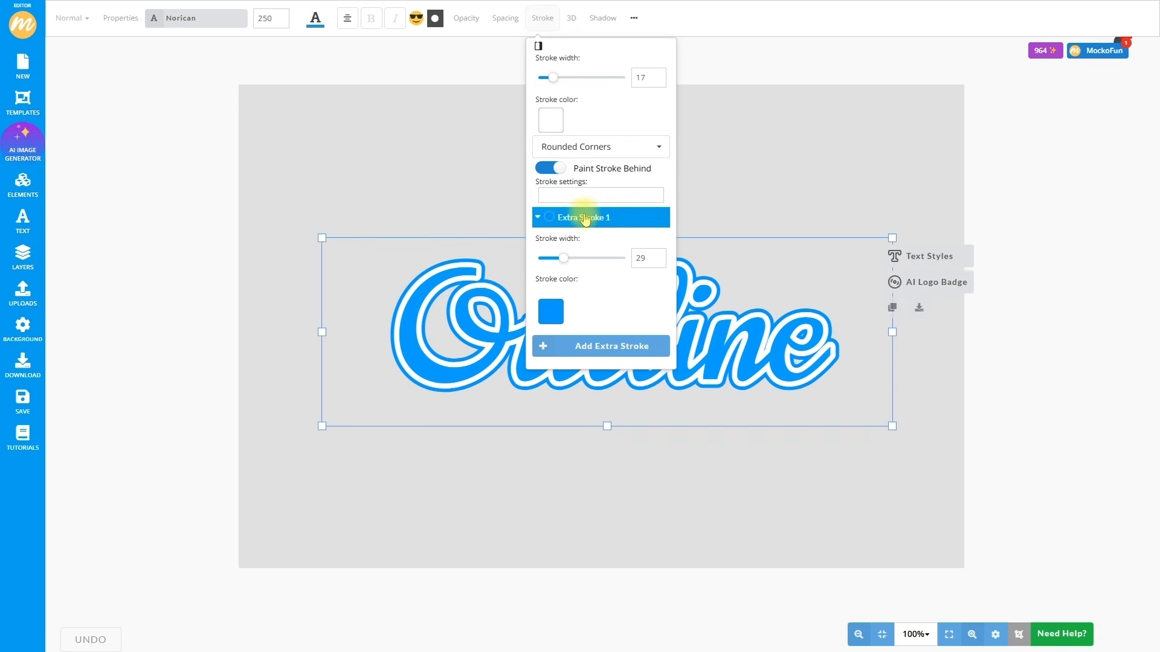
Give the text a blue outer shadow (#0089e2) with opacity 1.00 and Offset Y 13
{"action": "left_click", "coordinate": [603, 18]}
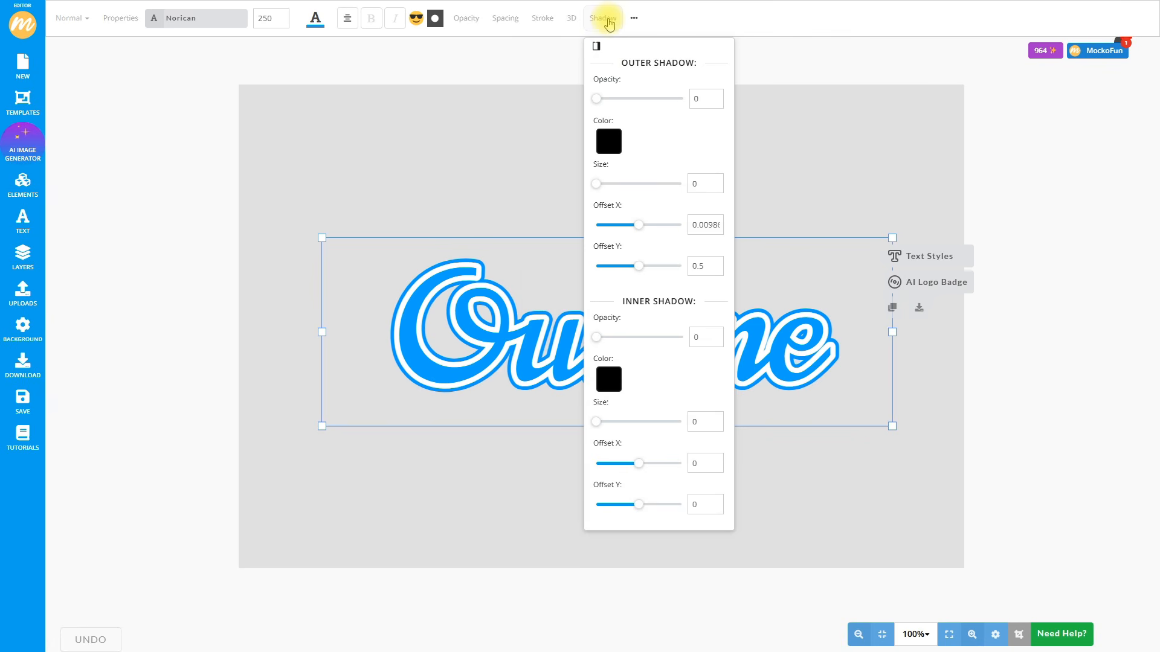
{"action": "left_click_drag", "start_coordinate": [602, 97], "coordinate": [701, 98]}
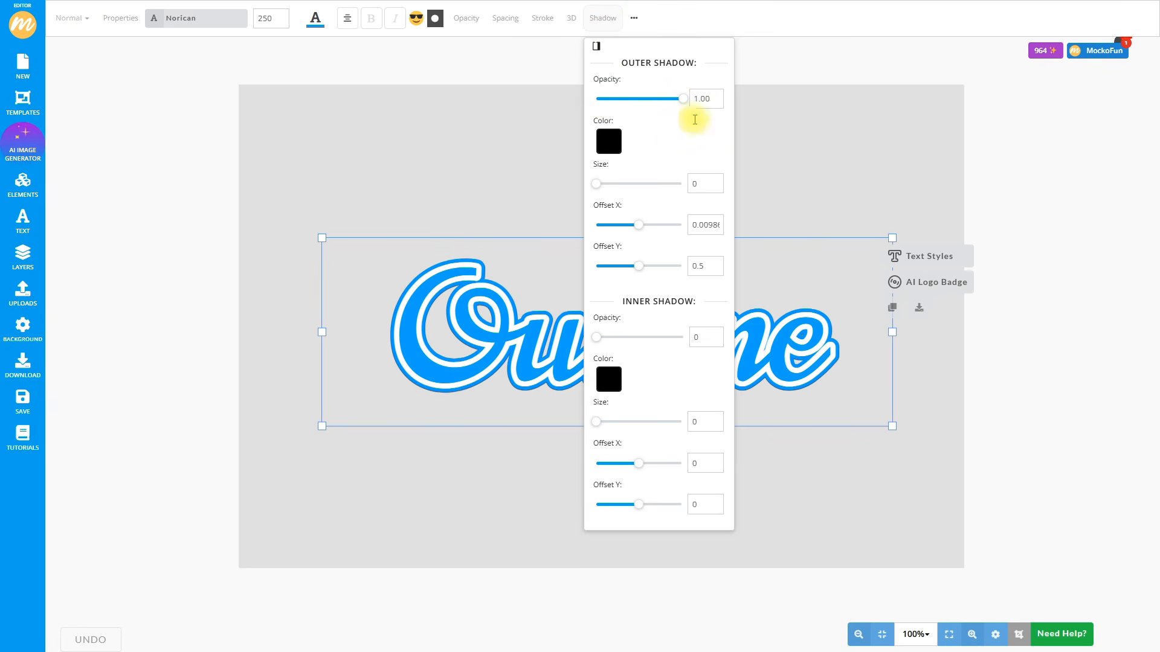
{"action": "left_click", "coordinate": [608, 147]}
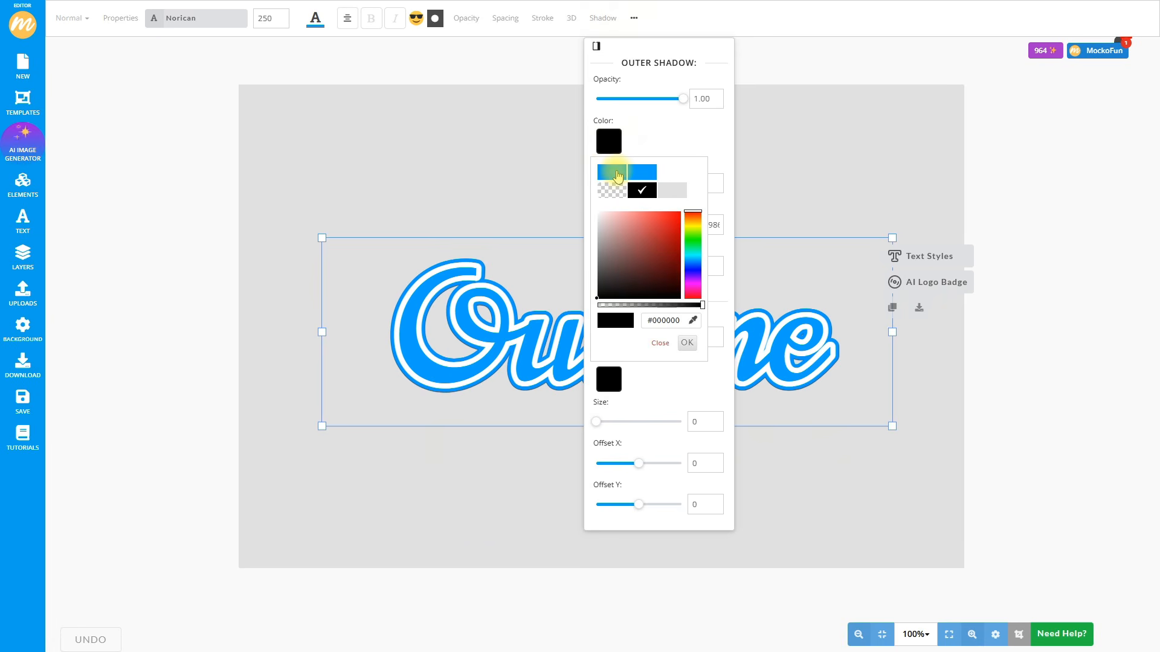
{"action": "left_click", "coordinate": [614, 174]}
{"action": "left_click", "coordinate": [680, 229]}
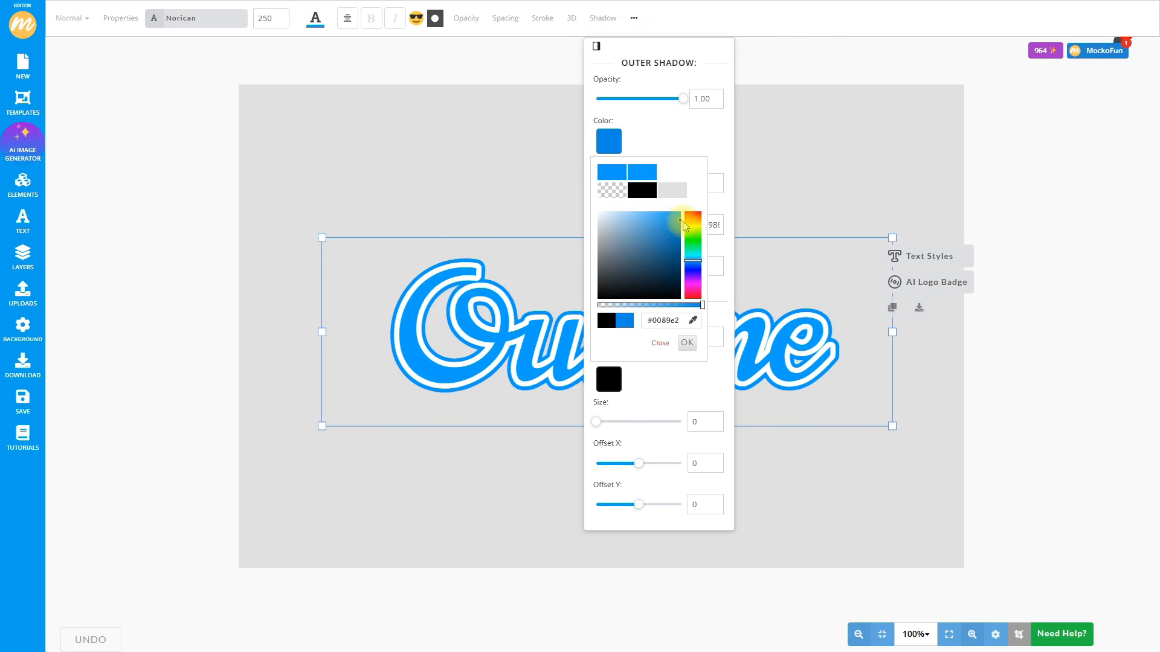
{"action": "left_click", "coordinate": [705, 153]}
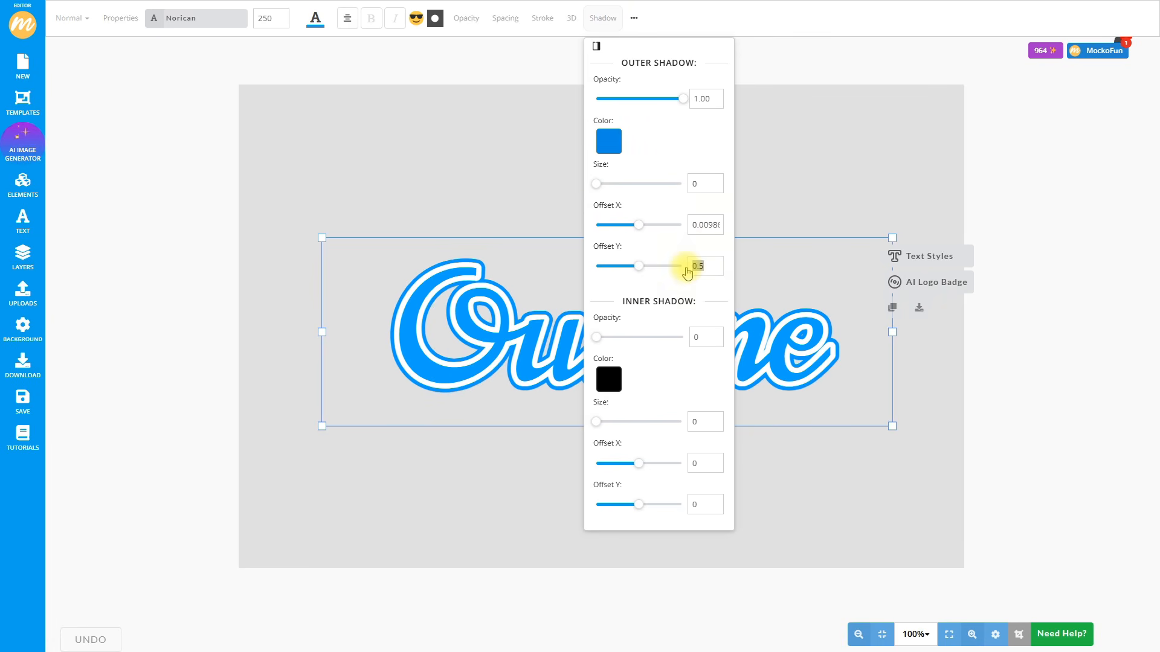
{"action": "type", "text": "5"}
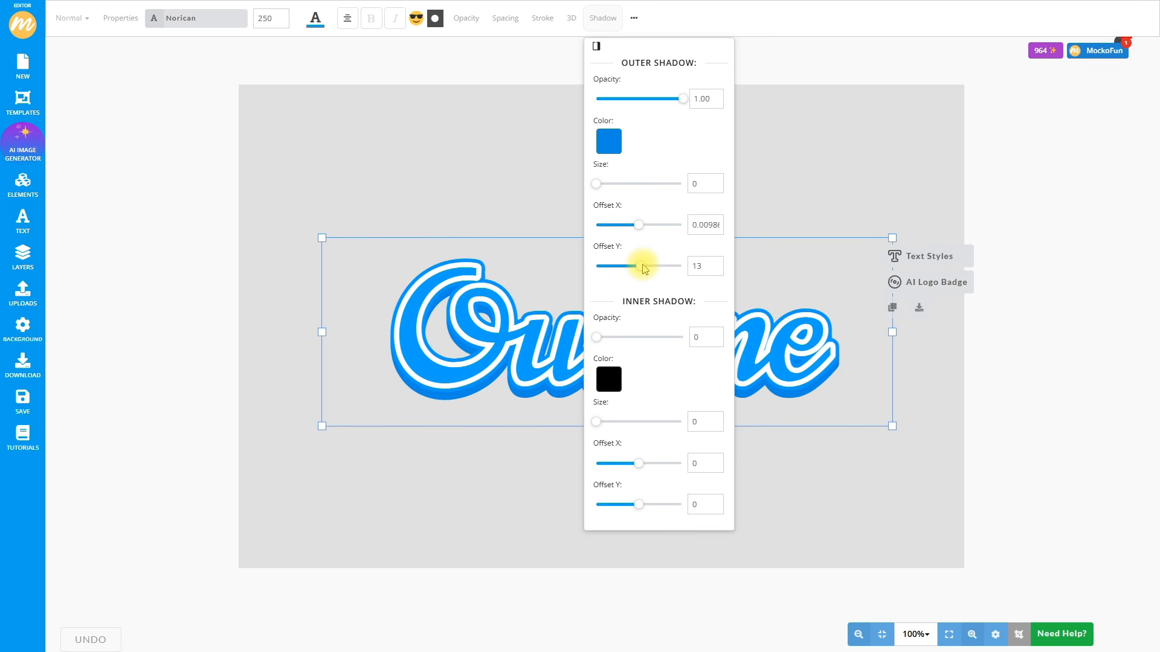
{"action": "left_click", "coordinate": [814, 528]}
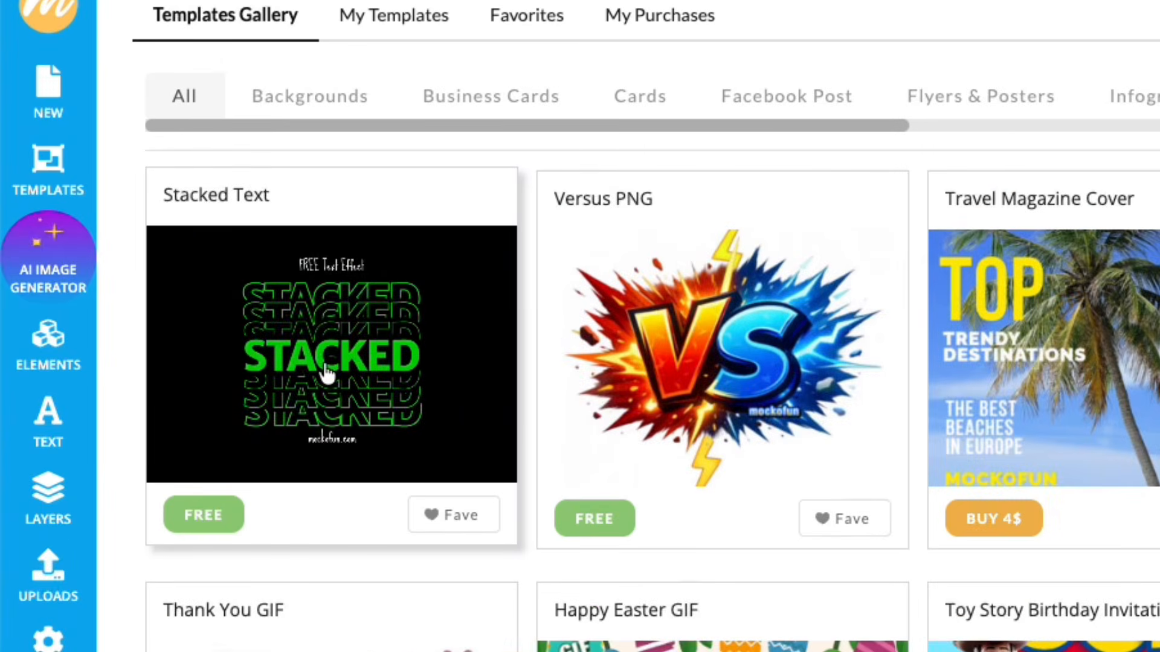
Open the Stacked Text template and replace the solid white MOCKOFUN text with YOUR TEXT
{"action": "left_click", "coordinate": [325, 372]}
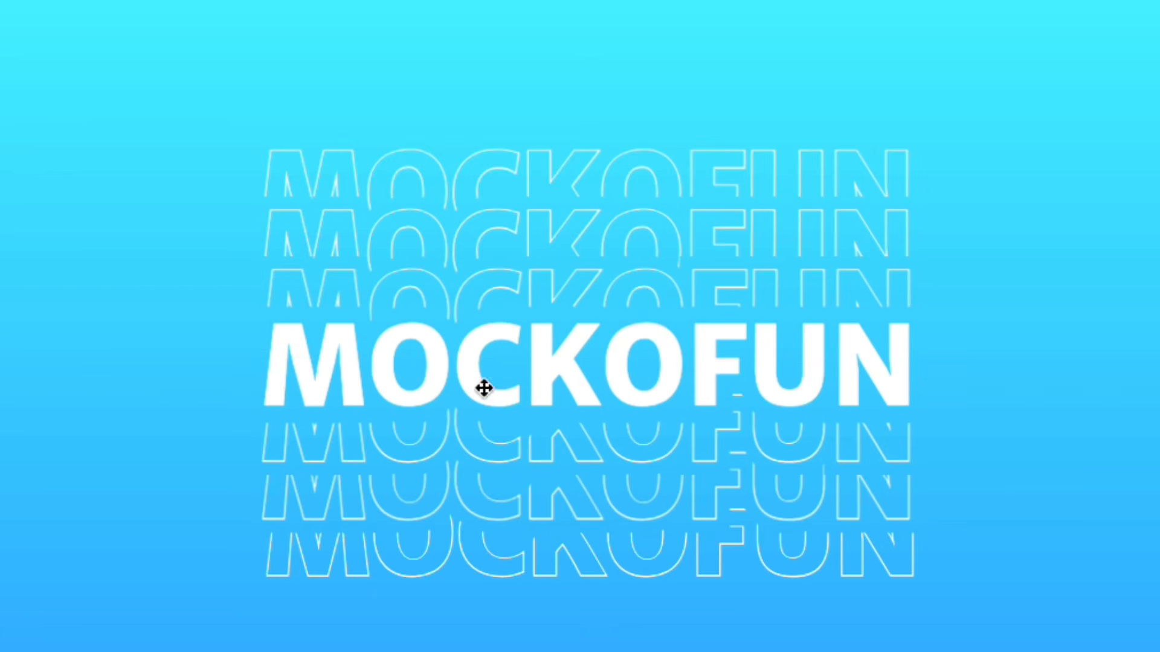
{"action": "left_click", "coordinate": [528, 363]}
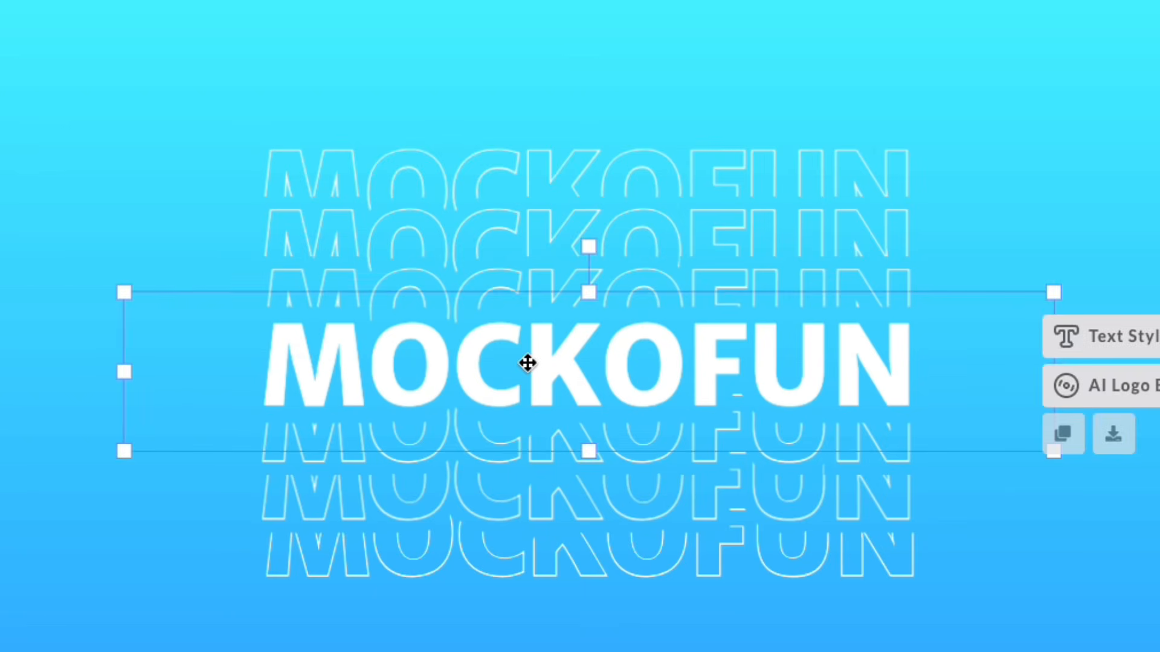
{"action": "double_click", "coordinate": [528, 363]}
{"action": "type", "text": "YOUR TEXT"}
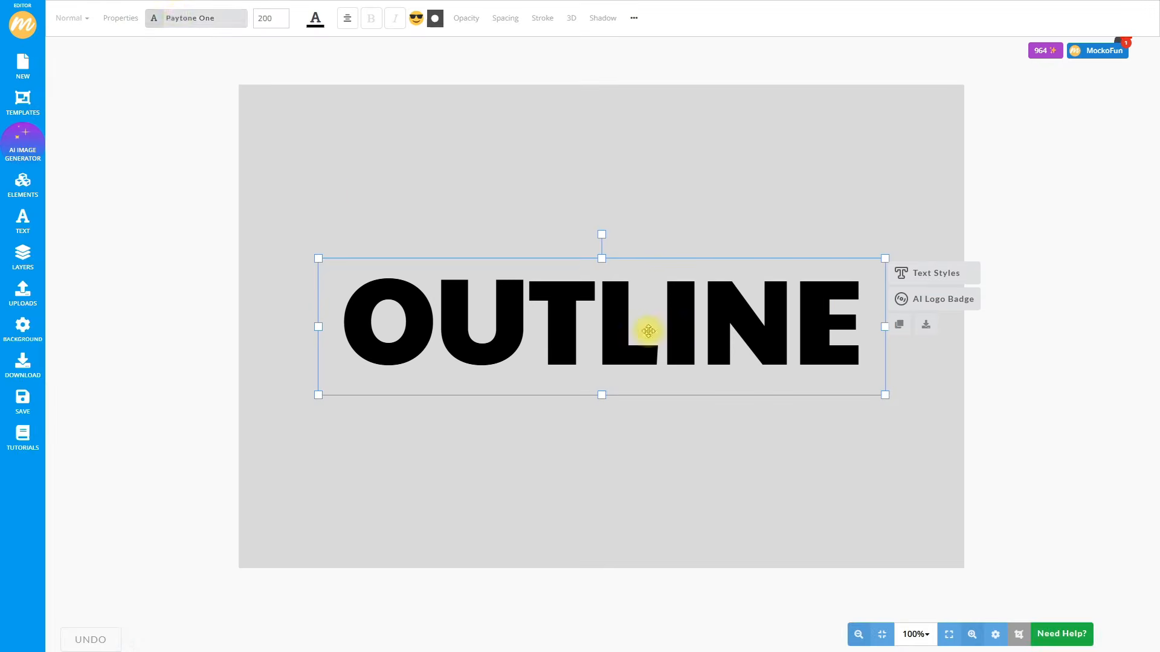
Change the font of the black OUTLINE text from Paytone One to Coming Soon
{"action": "left_click", "coordinate": [175, 19]}
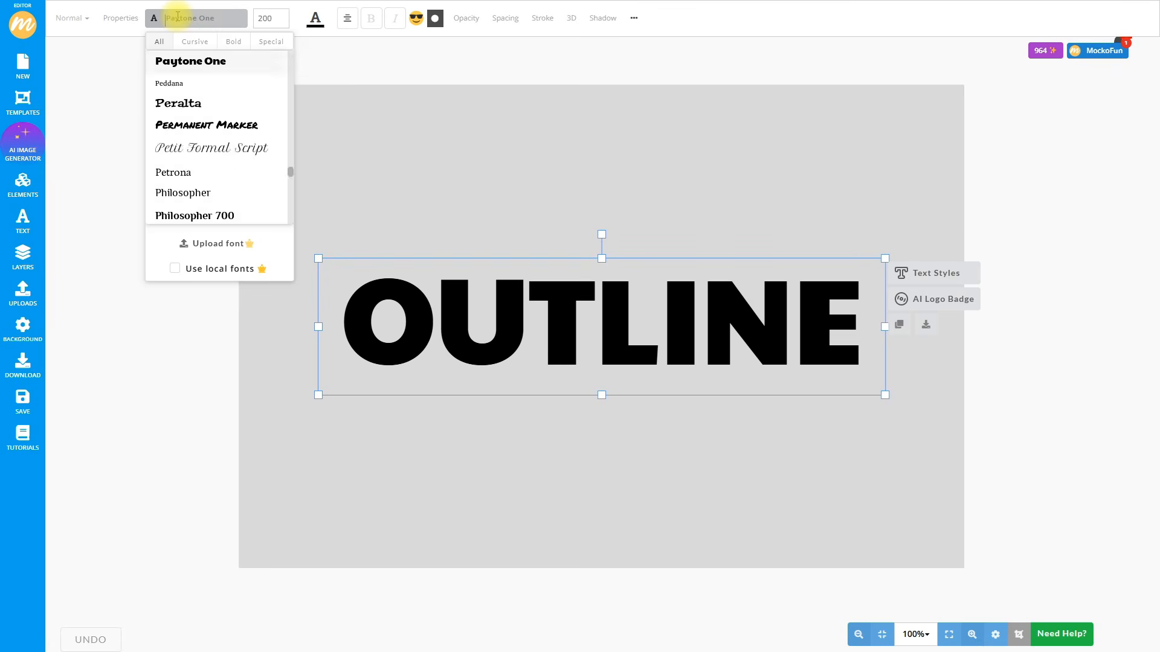
{"action": "type", "text": "Coming"}
{"action": "left_click", "coordinate": [181, 60]}
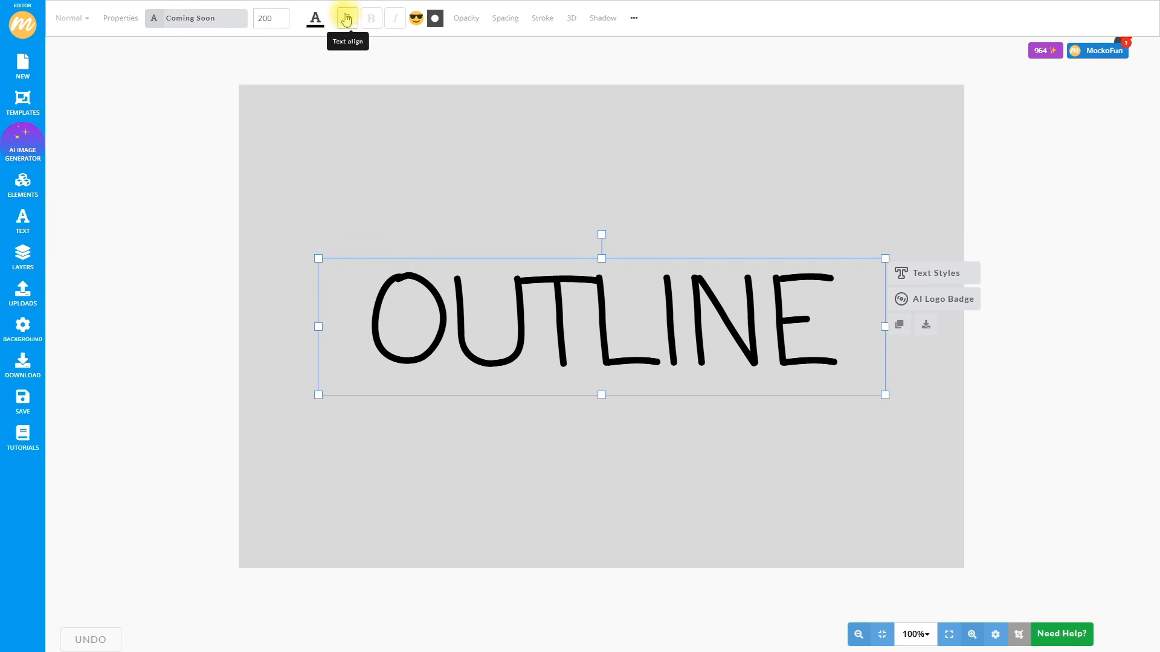
Change the fill colour of the OUTLINE text to yellow (#ffd900)
{"action": "left_click", "coordinate": [315, 17]}
{"action": "left_click", "coordinate": [318, 84]}
{"action": "left_click", "coordinate": [402, 167]}
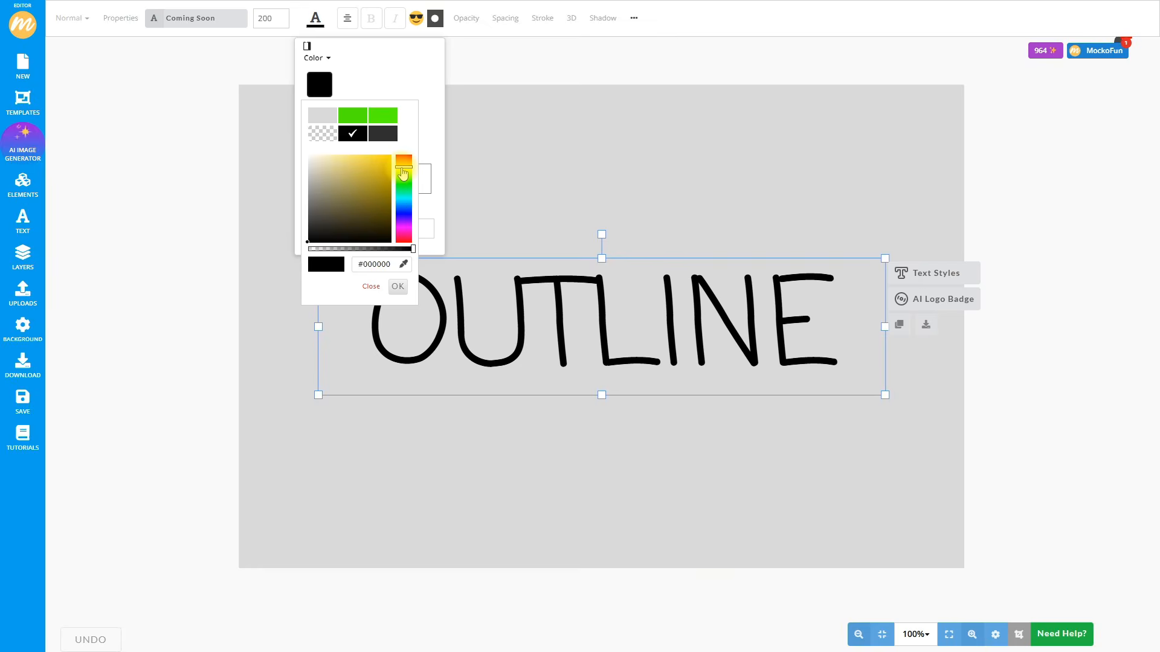
{"action": "left_click", "coordinate": [391, 156]}
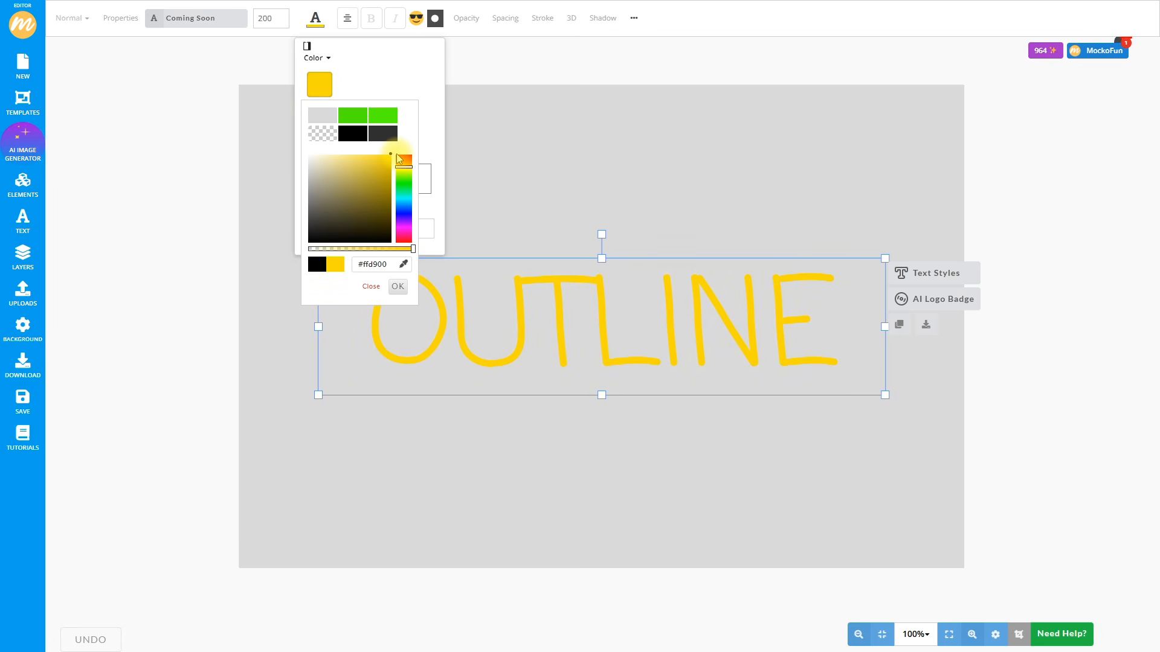
Give the OUTLINE text an orange stroke of width 13 that is painted behind the yellow fill
{"action": "left_click", "coordinate": [543, 18]}
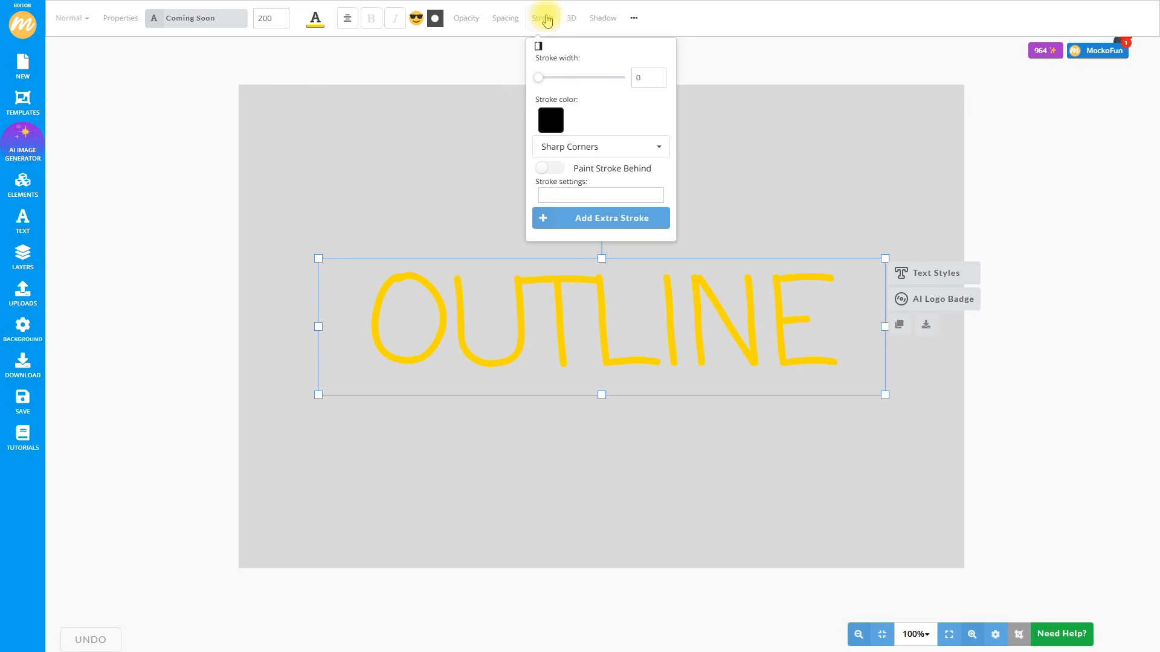
{"action": "left_click_drag", "start_coordinate": [540, 78], "coordinate": [545, 78]}
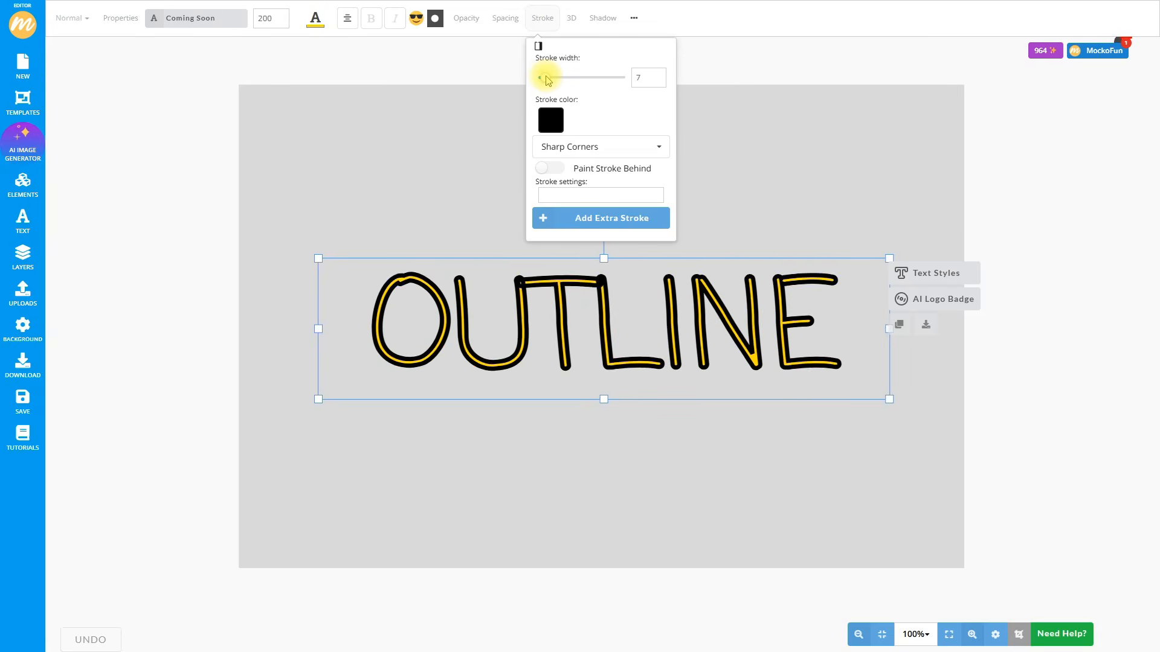
{"action": "left_click", "coordinate": [557, 172]}
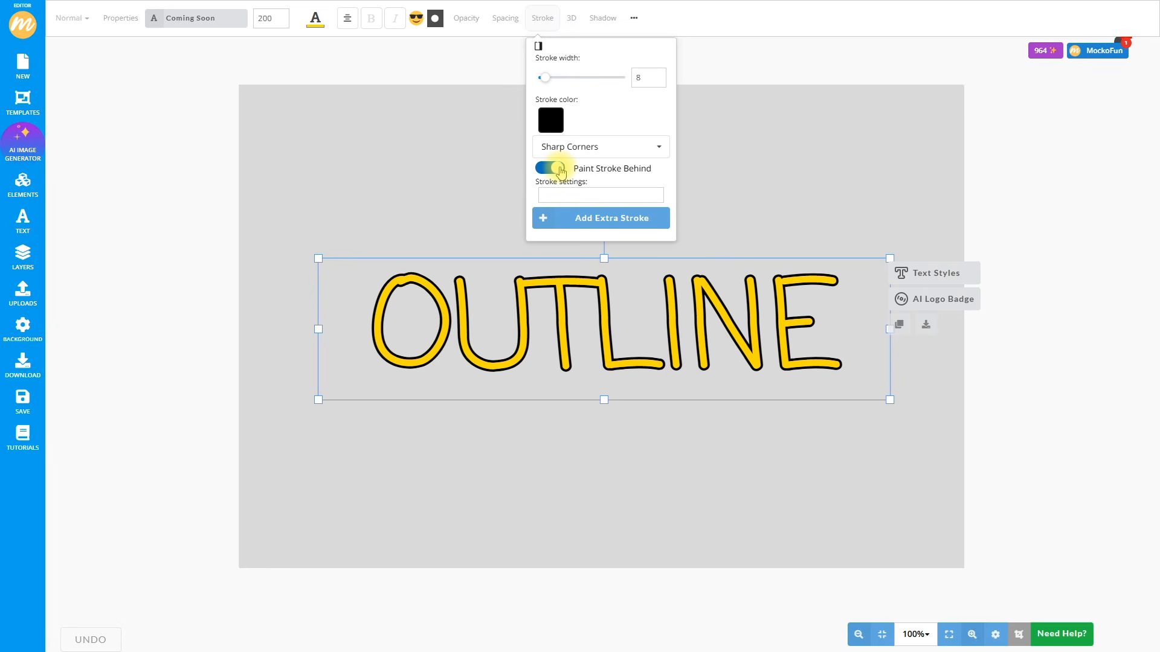
{"action": "left_click_drag", "start_coordinate": [545, 77], "coordinate": [550, 77]}
{"action": "left_click", "coordinate": [550, 120]}
{"action": "left_click_drag", "start_coordinate": [635, 194], "coordinate": [635, 200]}
{"action": "left_click", "coordinate": [621, 192]}
{"action": "left_click", "coordinate": [629, 113]}
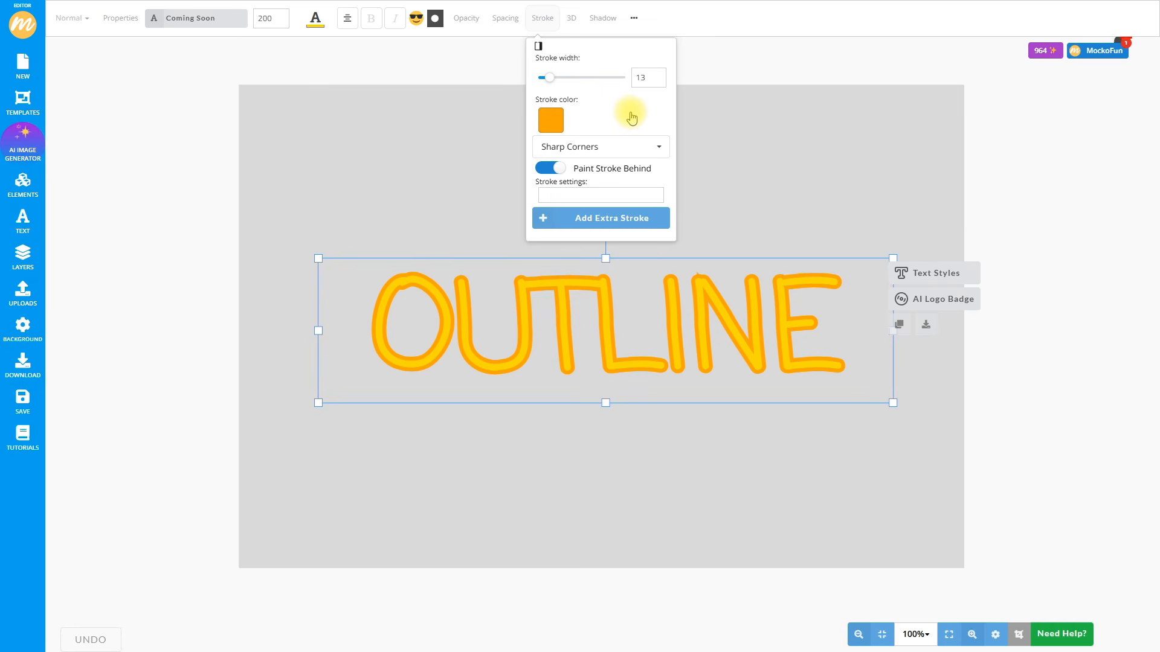
Add a green extra stroke of width 26 around the OUTLINE text
{"action": "left_click", "coordinate": [592, 218]}
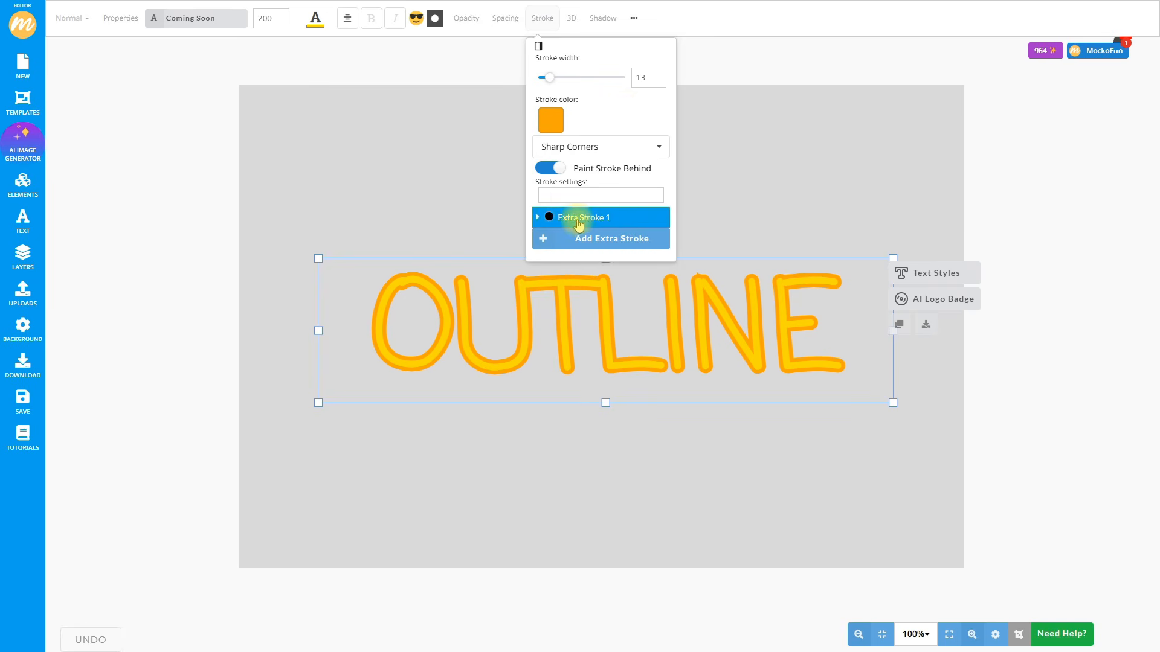
{"action": "left_click", "coordinate": [575, 217]}
{"action": "left_click_drag", "start_coordinate": [556, 259], "coordinate": [563, 259]}
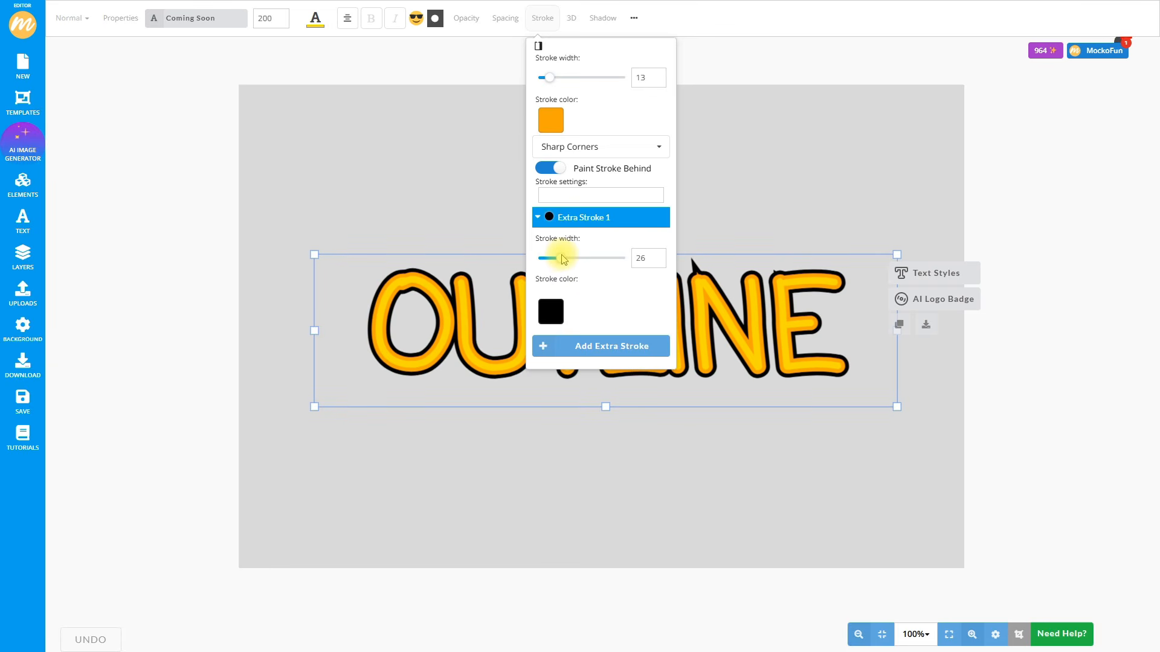
{"action": "left_click", "coordinate": [550, 311]}
{"action": "left_click", "coordinate": [614, 349]}
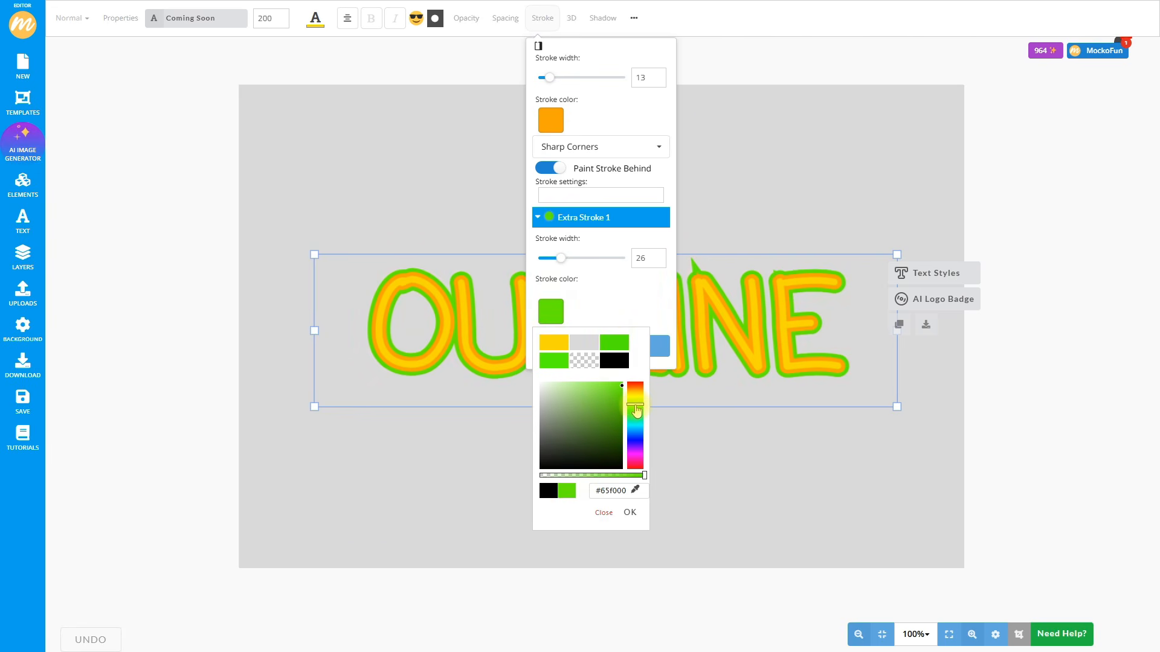
{"action": "left_click", "coordinate": [611, 312]}
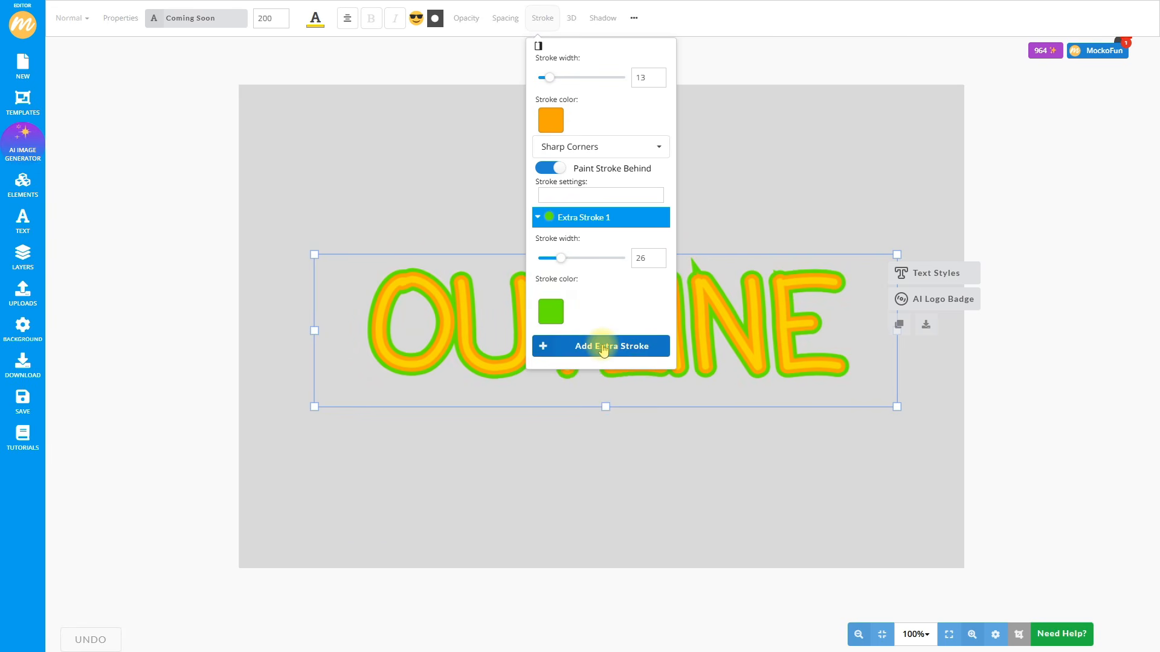
Add four more extra strokes around the OUTLINE text: pink, purple, blue (#0018db) at width 71 and black at width 86
{"action": "left_click", "coordinate": [601, 346]}
{"action": "left_click", "coordinate": [584, 238]}
{"action": "left_click", "coordinate": [550, 332]}
{"action": "left_click", "coordinate": [602, 405]}
{"action": "left_click_drag", "start_coordinate": [549, 279], "coordinate": [574, 279]}
{"action": "left_click", "coordinate": [584, 259]}
{"action": "left_click", "coordinate": [550, 352]}
{"action": "left_click_drag", "start_coordinate": [538, 319], "coordinate": [600, 320]}
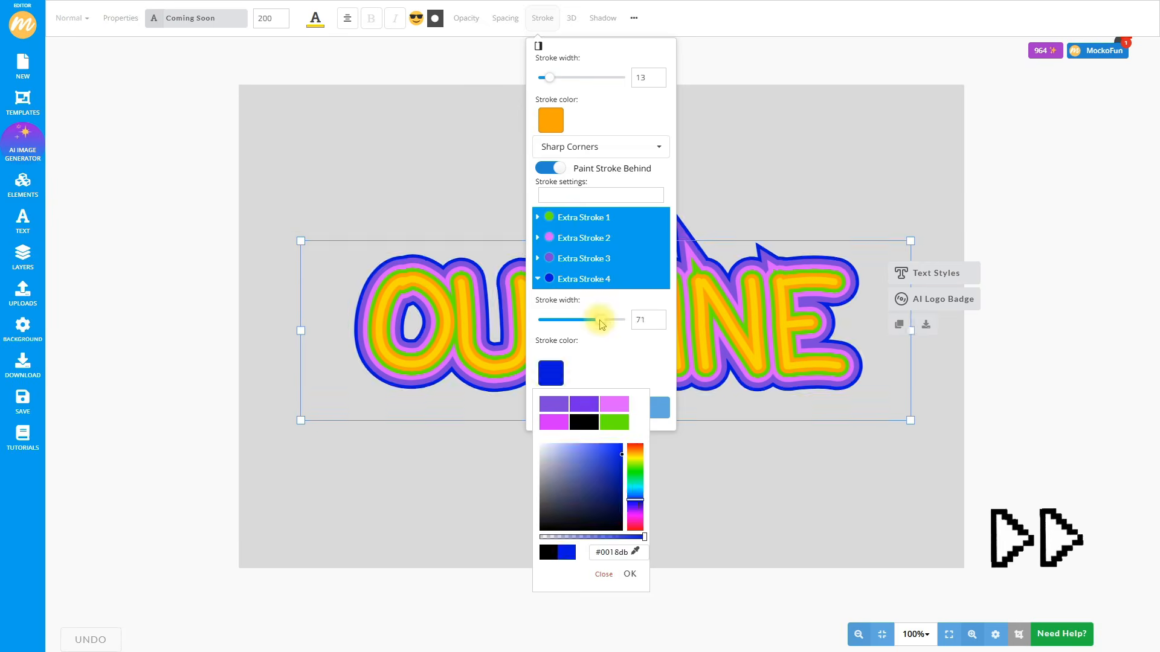
{"action": "left_click", "coordinate": [659, 408]}
{"action": "left_click_drag", "start_coordinate": [539, 341], "coordinate": [614, 341]}
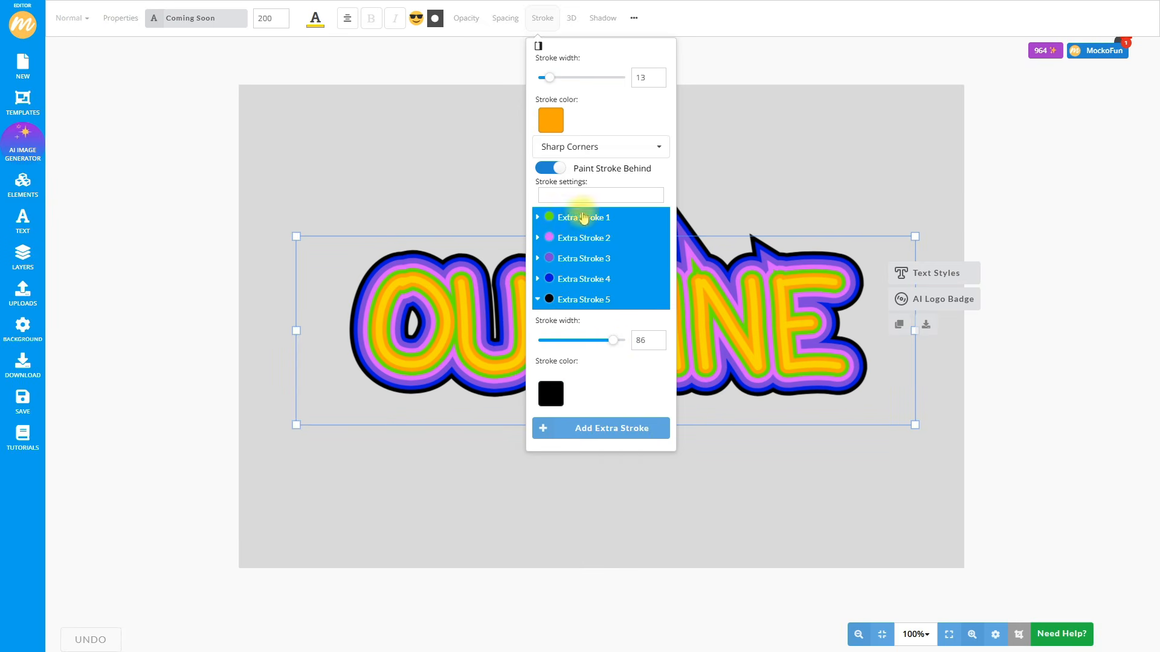
Dock the stroke settings beside the canvas and switch the OUTLINE text's strokes to Rounded Corners
{"action": "left_click", "coordinate": [539, 46]}
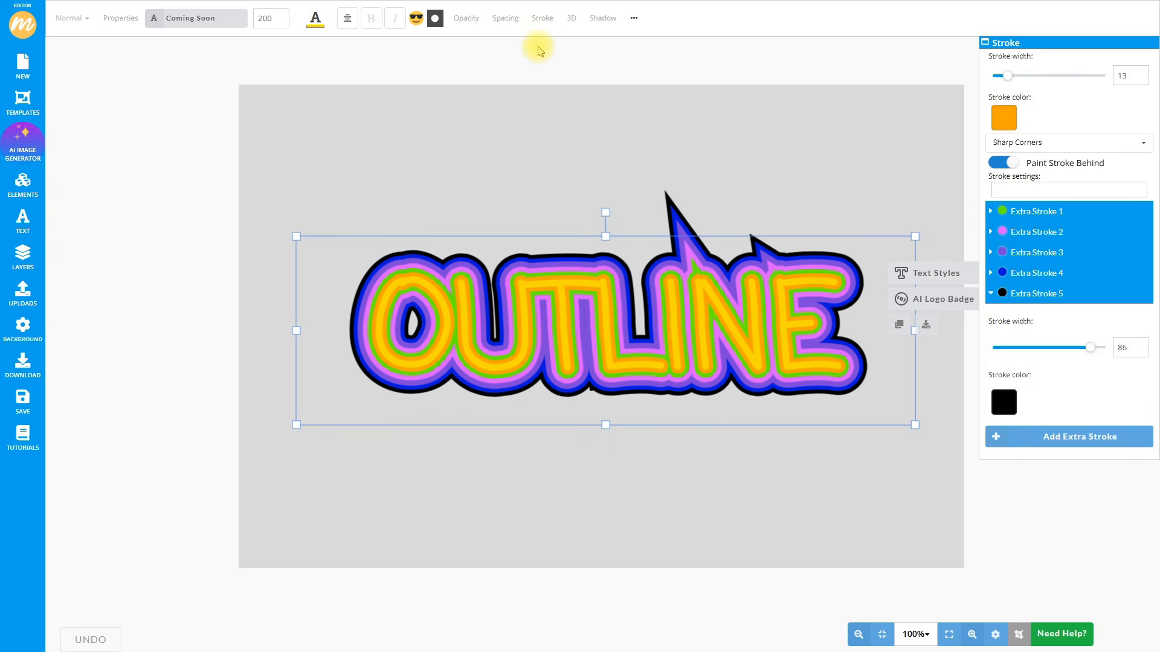
{"action": "left_click", "coordinate": [1095, 149]}
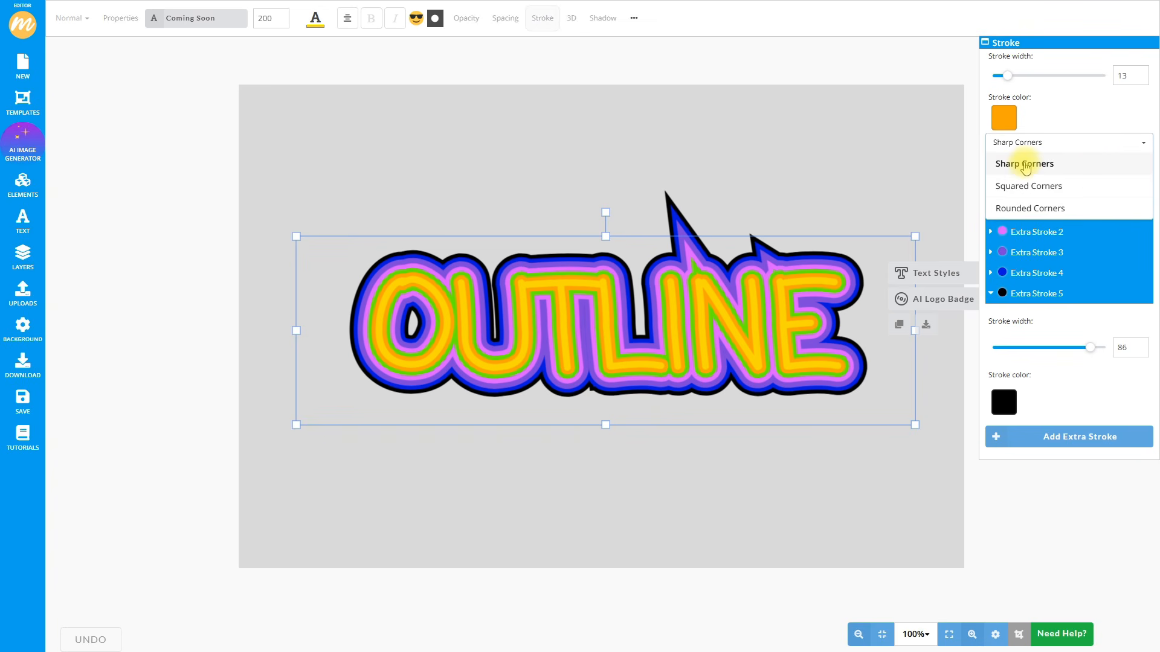
{"action": "left_click", "coordinate": [1031, 209]}
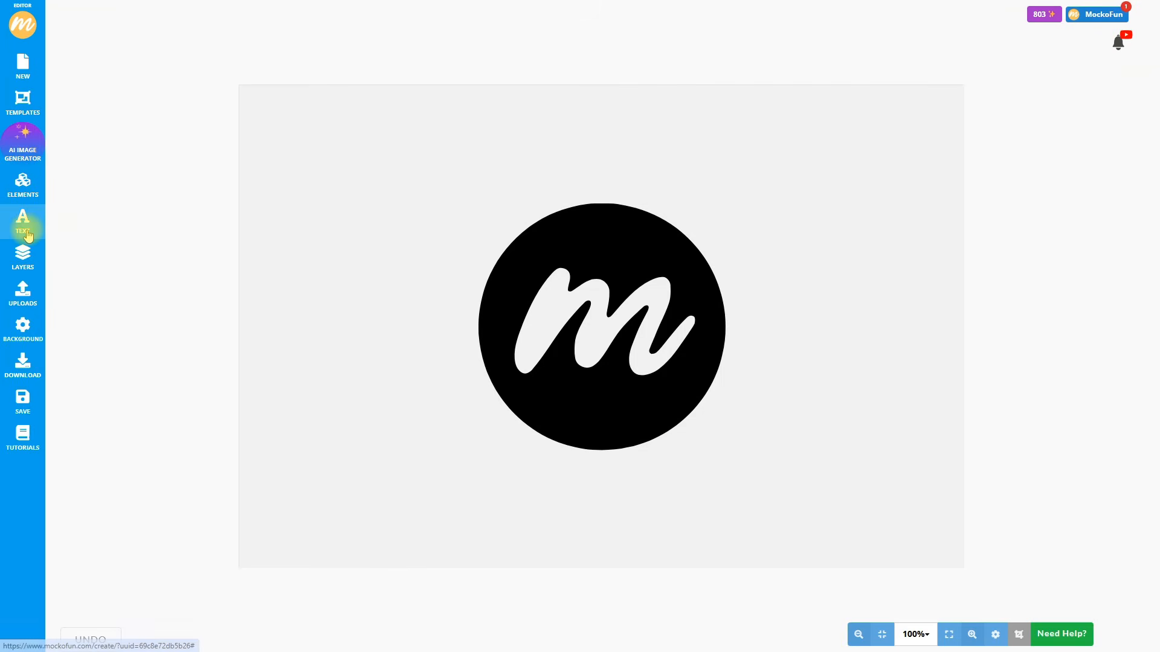
Insert the full-circle text template from the Curved Text collection into the design with the round black logo
{"action": "left_click", "coordinate": [27, 235]}
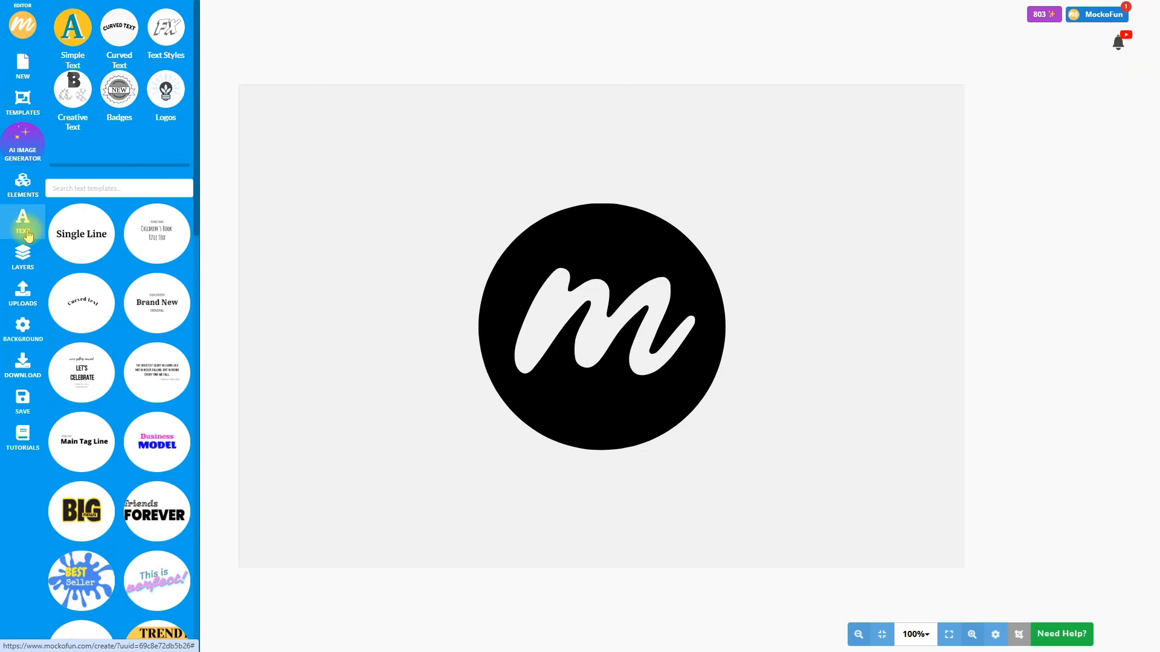
{"action": "left_click", "coordinate": [115, 37]}
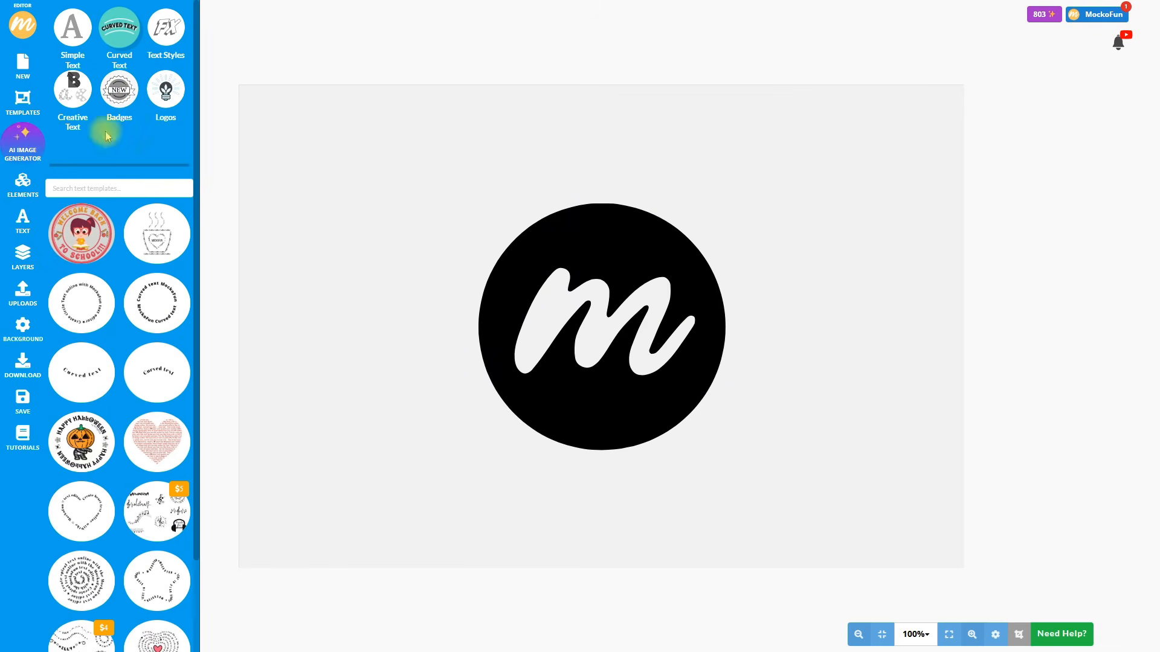
{"action": "left_click", "coordinate": [82, 302]}
Move and enlarge the circle text so that it forms a ring around the round black logo
{"action": "left_click", "coordinate": [368, 196]}
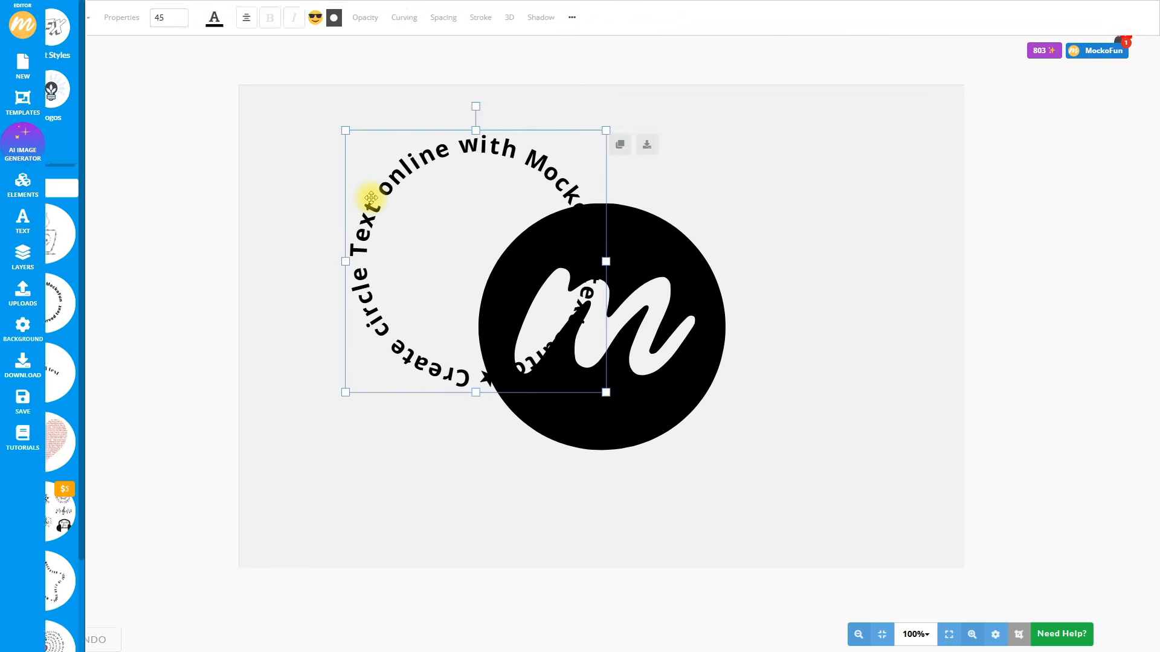
{"action": "left_click_drag", "start_coordinate": [371, 198], "coordinate": [473, 243]}
{"action": "left_click_drag", "start_coordinate": [711, 439], "coordinate": [776, 505]}
{"action": "left_click_drag", "start_coordinate": [446, 175], "coordinate": [419, 153]}
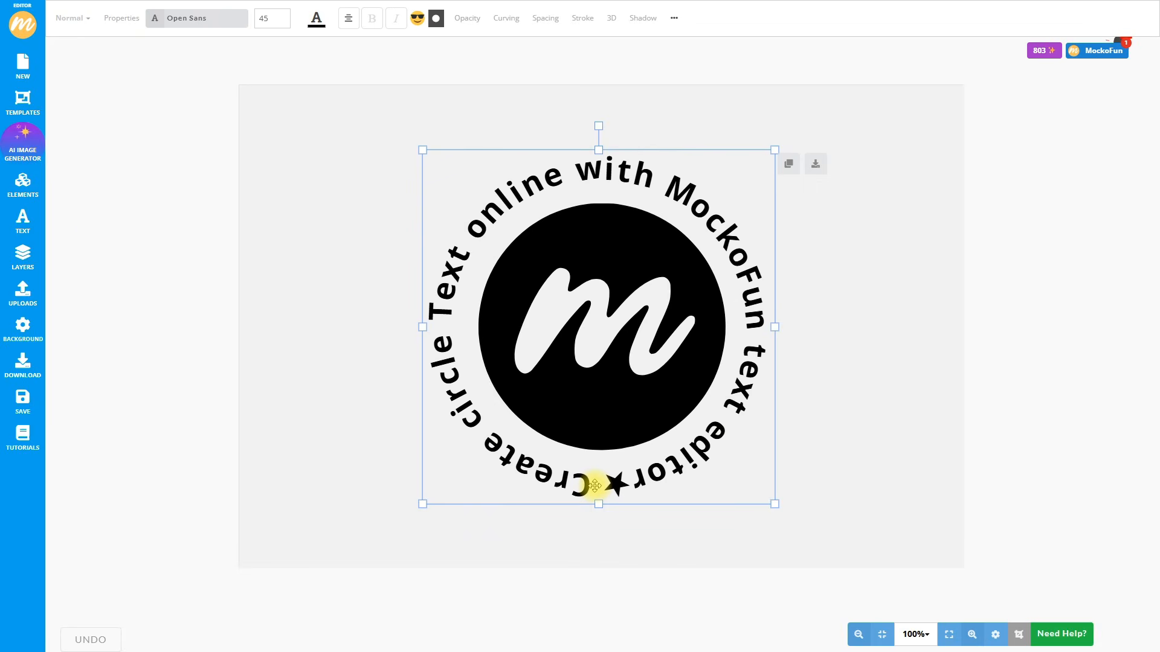
Replace the circle text's wording with OUTLINE TEXT EFFECT ONLINE USING MOCKOFUN
{"action": "double_click", "coordinate": [595, 485]}
{"action": "key", "text": "ctrl+a"}
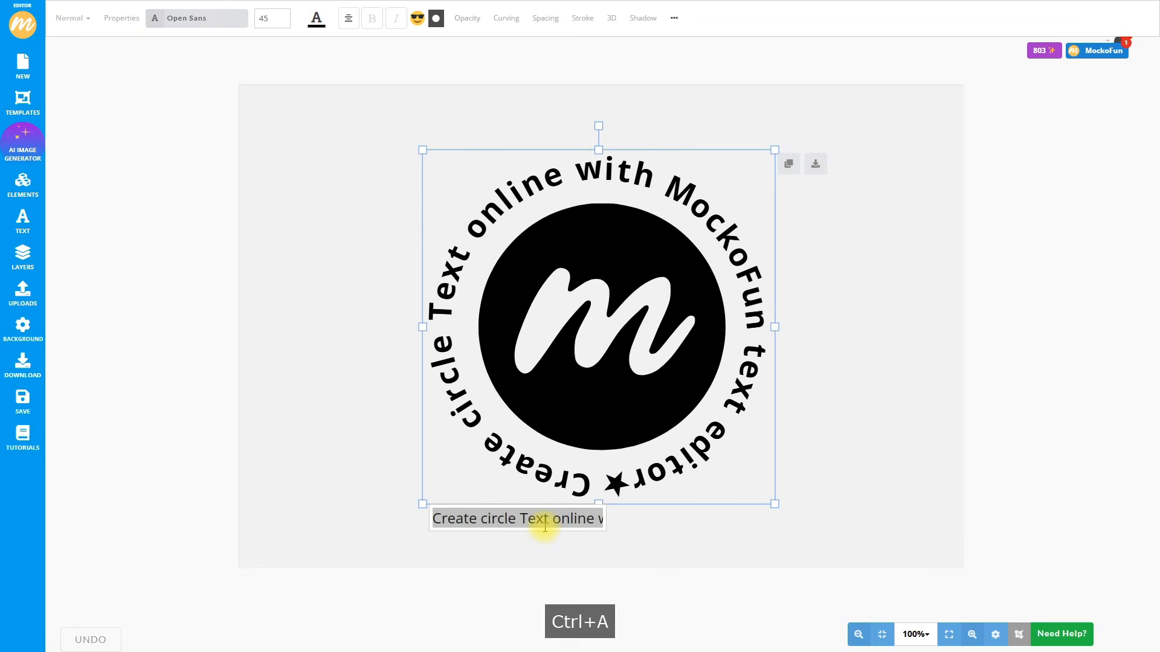
{"action": "type", "text": "OUTLINE TEXT EFFECT ONLINE USING MOCKOFUN"}
Set the circle text in the Alloy Ink font at size 55 with a letter spacing of 5.73
{"action": "left_click", "coordinate": [190, 21]}
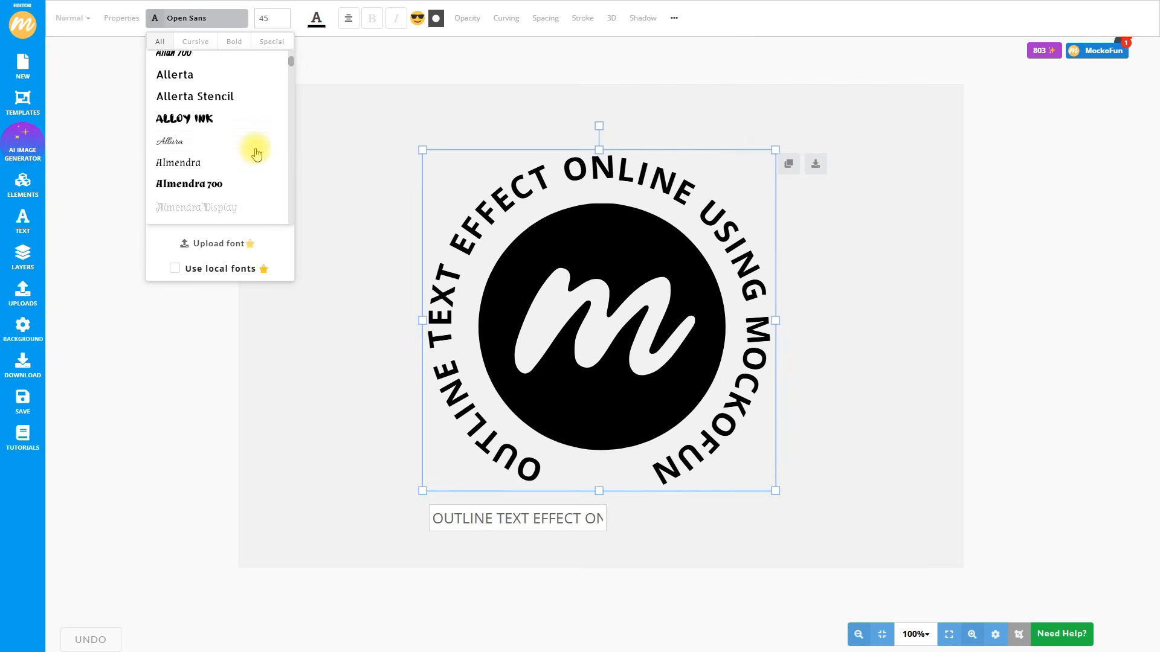
{"action": "left_click", "coordinate": [183, 114]}
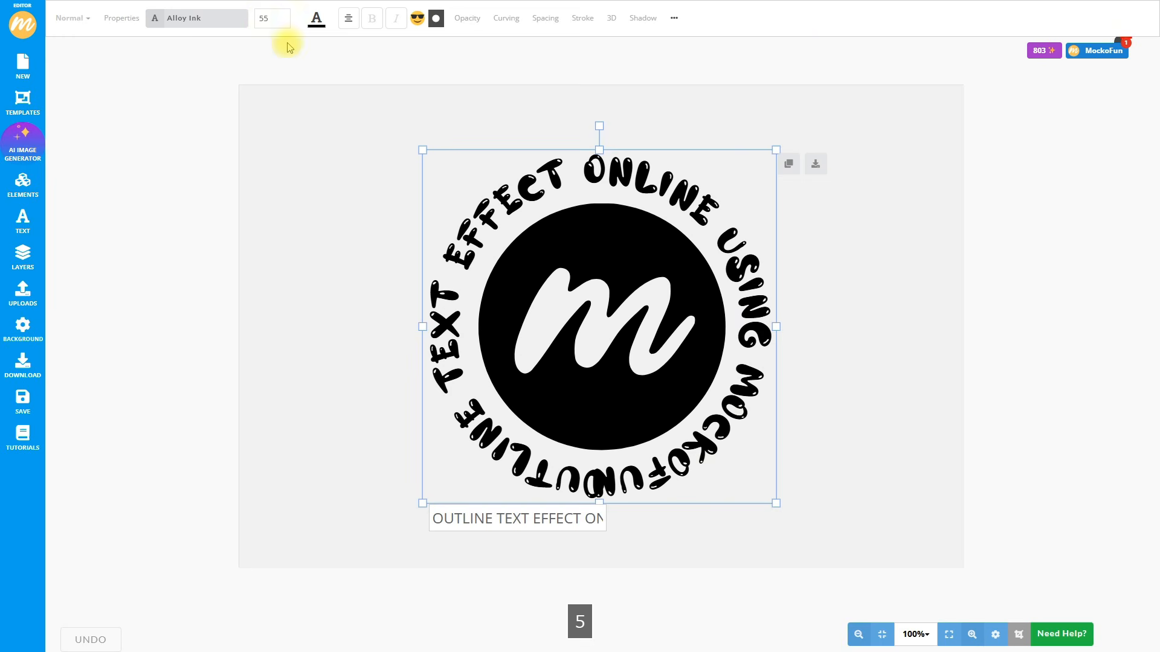
{"action": "left_click", "coordinate": [545, 18]}
{"action": "left_click_drag", "start_coordinate": [612, 81], "coordinate": [607, 79]}
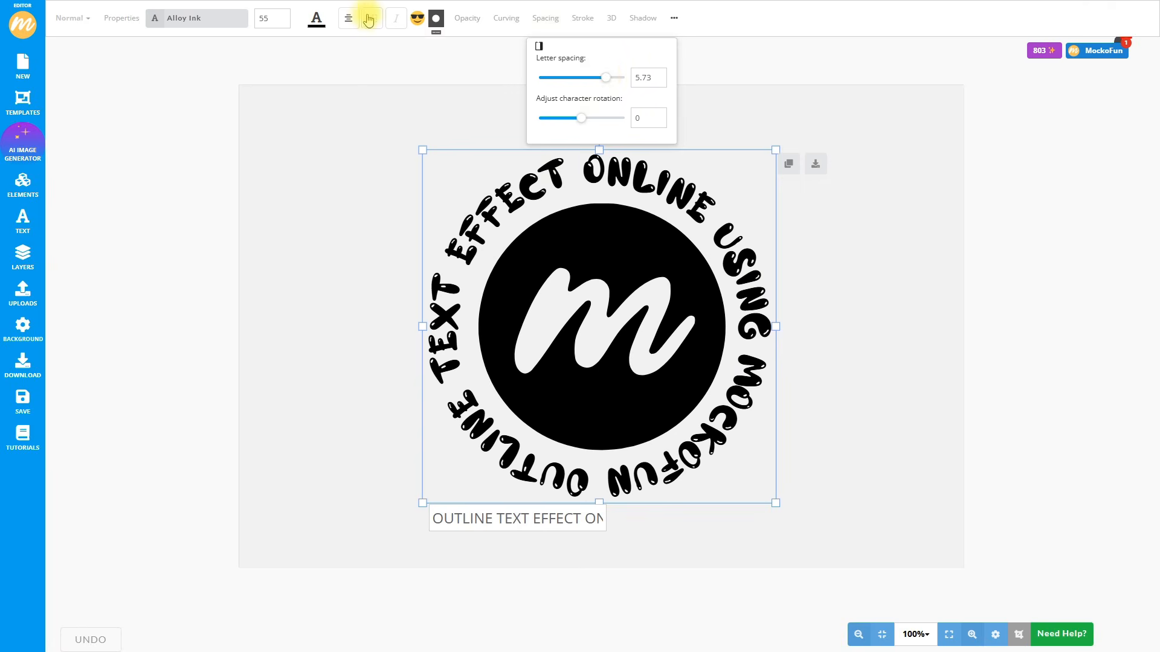
Change the fill colour of the circle text to white (#ffffff)
{"action": "left_click", "coordinate": [317, 18]}
{"action": "left_click", "coordinate": [321, 85]}
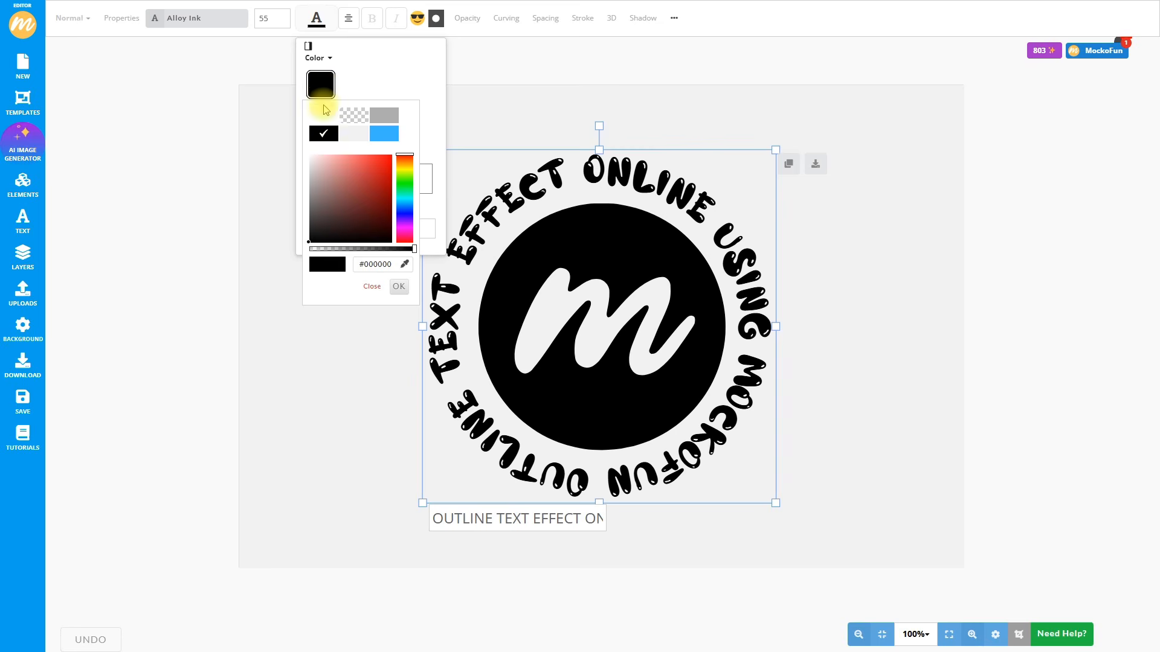
{"action": "left_click", "coordinate": [309, 154]}
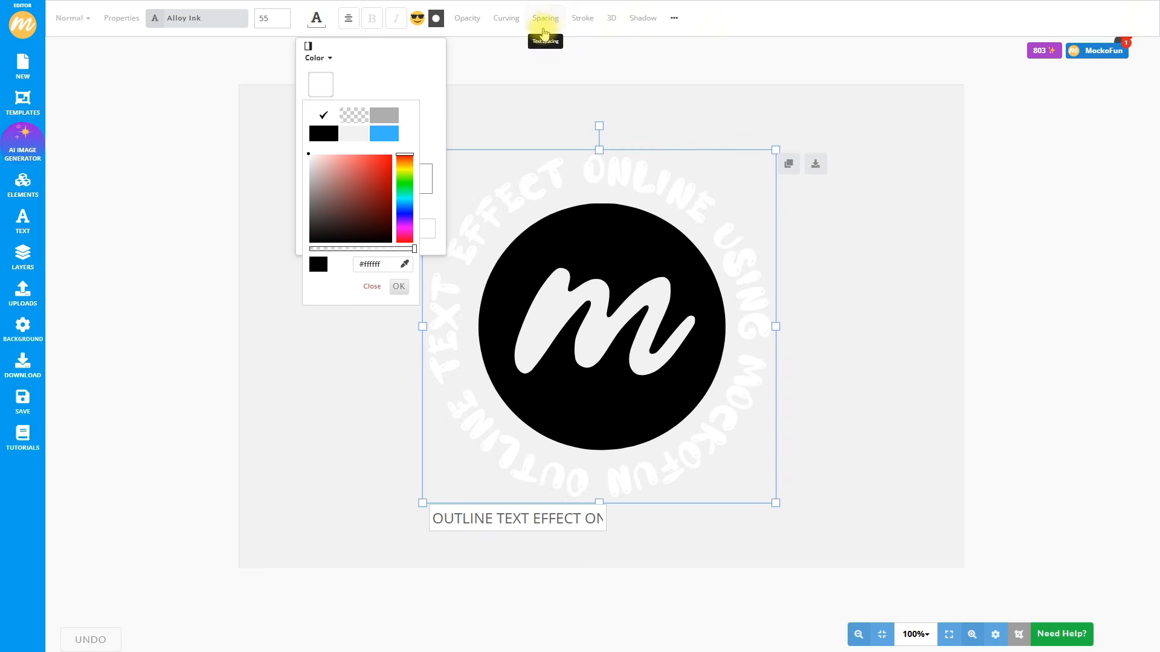
Give the circle text a black stroke of width 8 that is painted behind the white fill
{"action": "left_click", "coordinate": [582, 18]}
{"action": "type", "text": "6"}
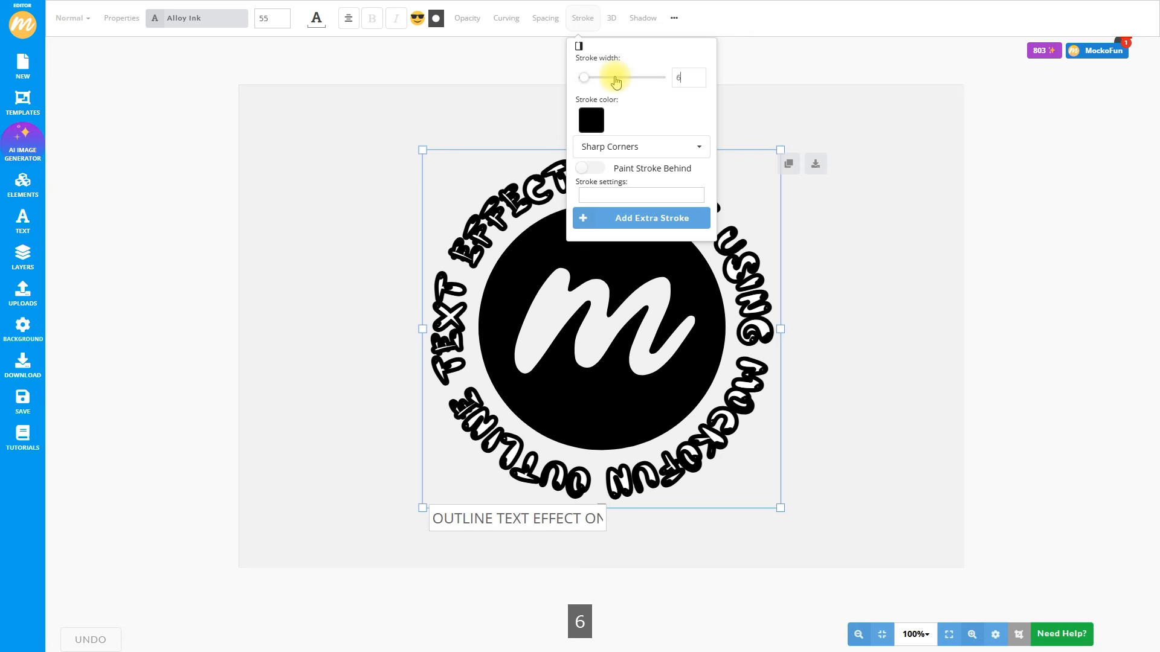
{"action": "left_click", "coordinate": [599, 170]}
{"action": "left_click_drag", "start_coordinate": [686, 79], "coordinate": [663, 80]}
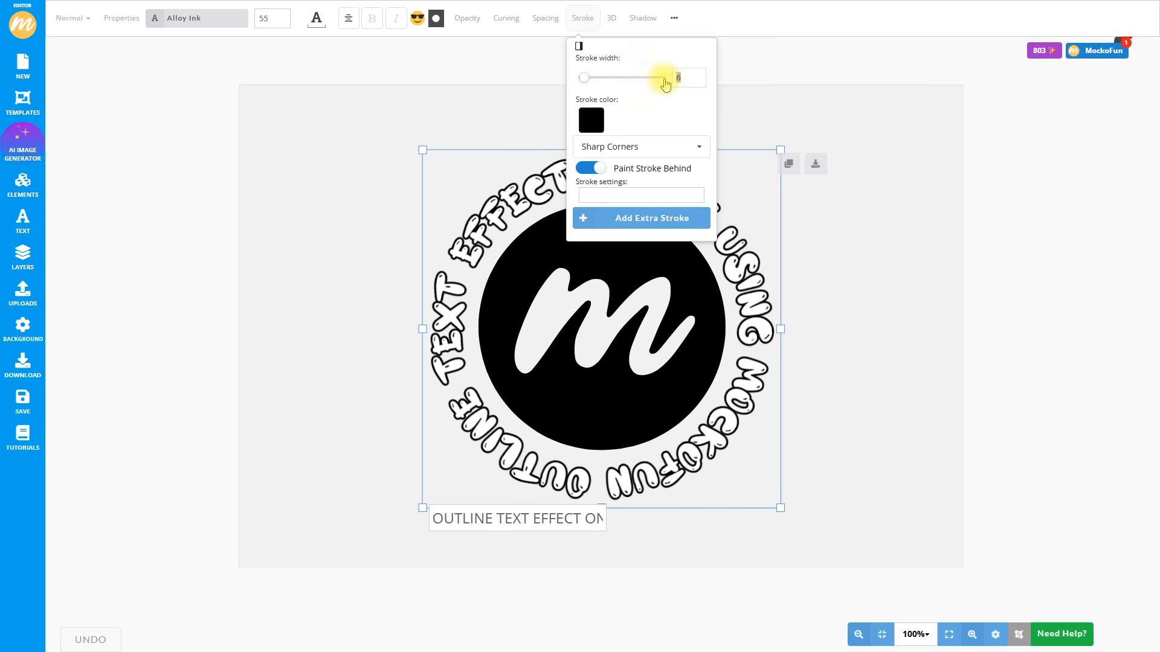
{"action": "type", "text": "8"}
Give the circle text a black outer shadow with opacity 1, Offset X 8 and Offset Y 6
{"action": "left_click", "coordinate": [643, 17]}
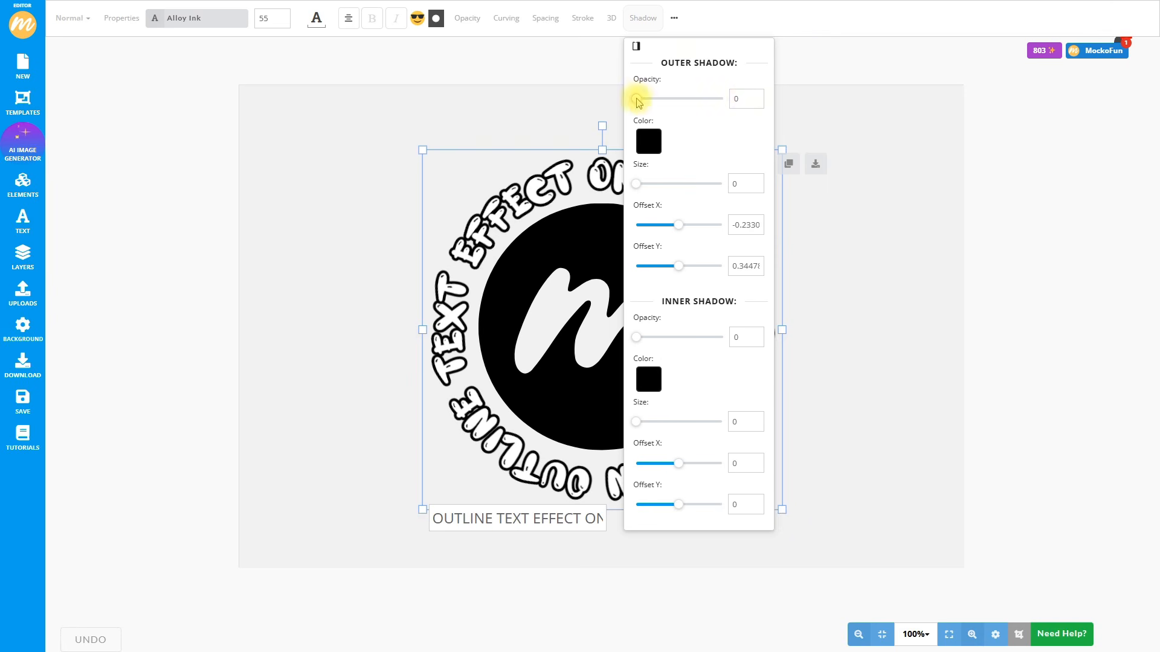
{"action": "left_click_drag", "start_coordinate": [634, 99], "coordinate": [751, 96]}
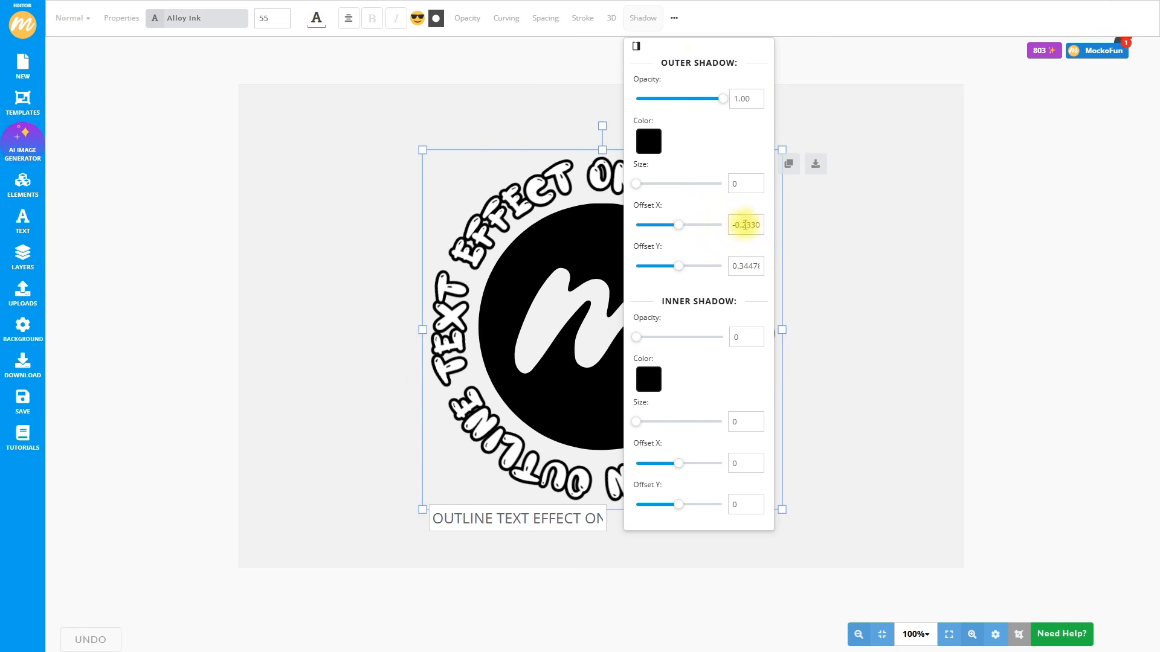
{"action": "left_click_drag", "start_coordinate": [746, 223], "coordinate": [681, 226]}
{"action": "type", "text": "128"}
{"action": "key", "text": "Tab"}
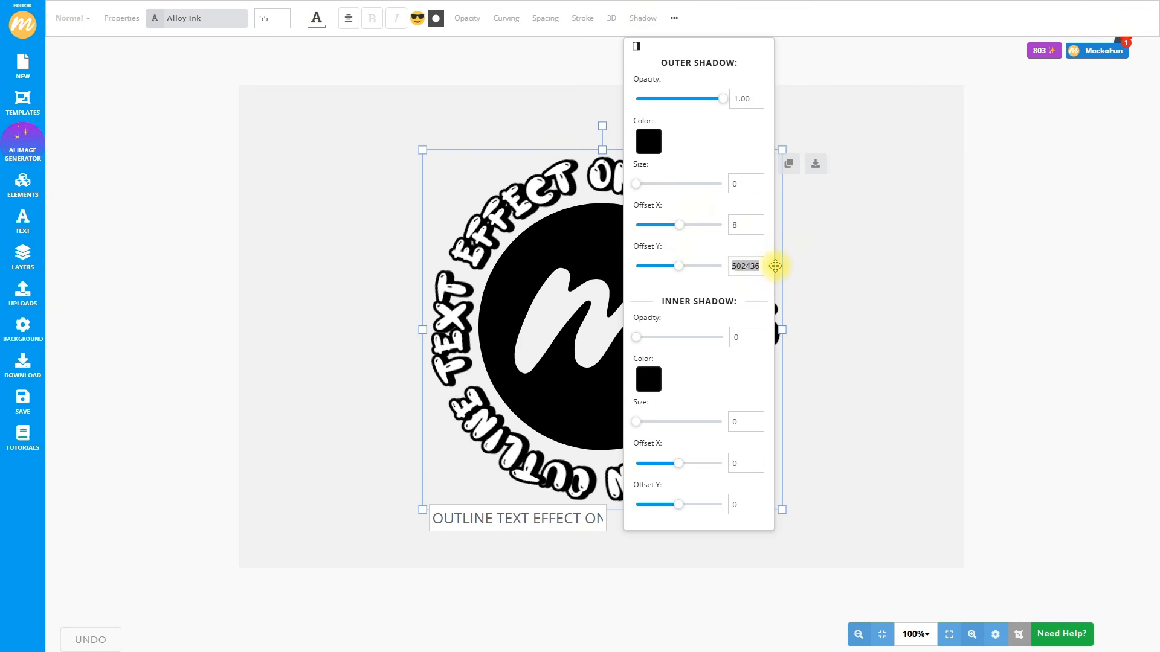
{"action": "type", "text": "6"}
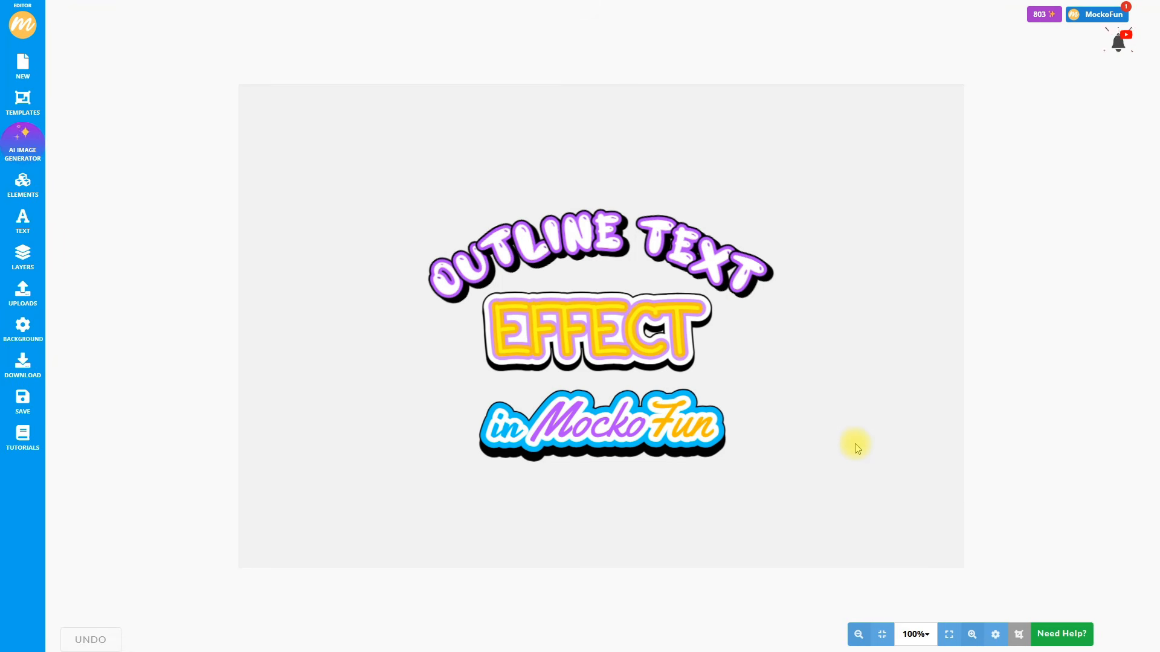
Download the finished OUTLINE TEXT EFFECT design as a JPG with balanced image compression at quality 80
{"action": "left_click", "coordinate": [23, 365]}
{"action": "left_click", "coordinate": [214, 336]}
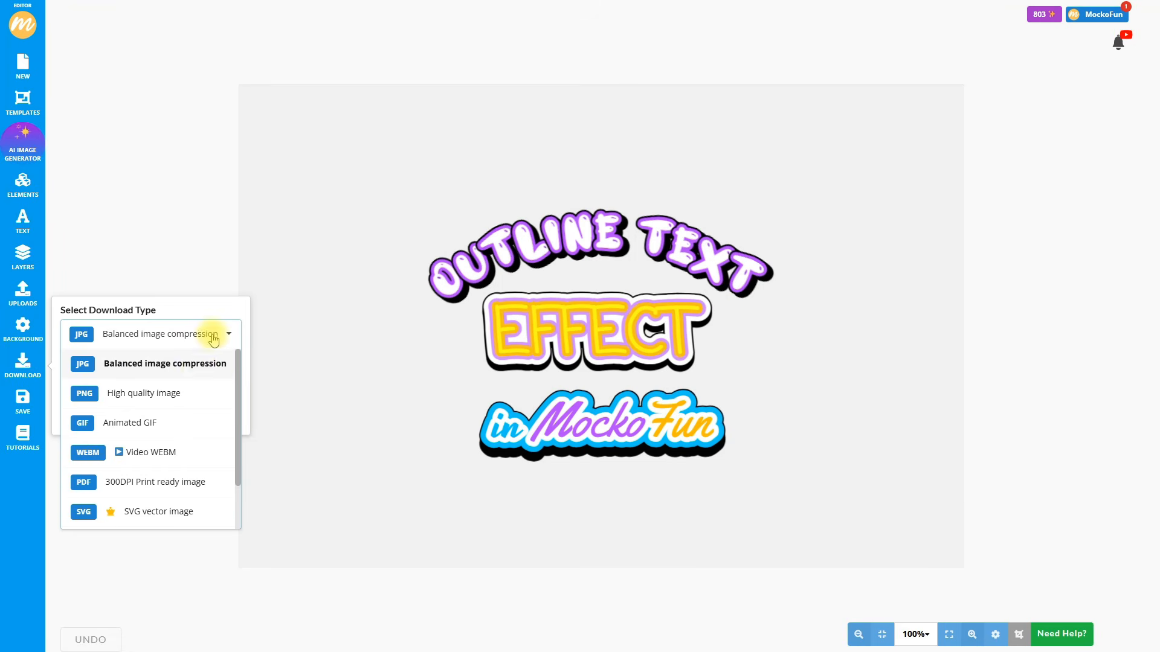
{"action": "left_click", "coordinate": [181, 363]}
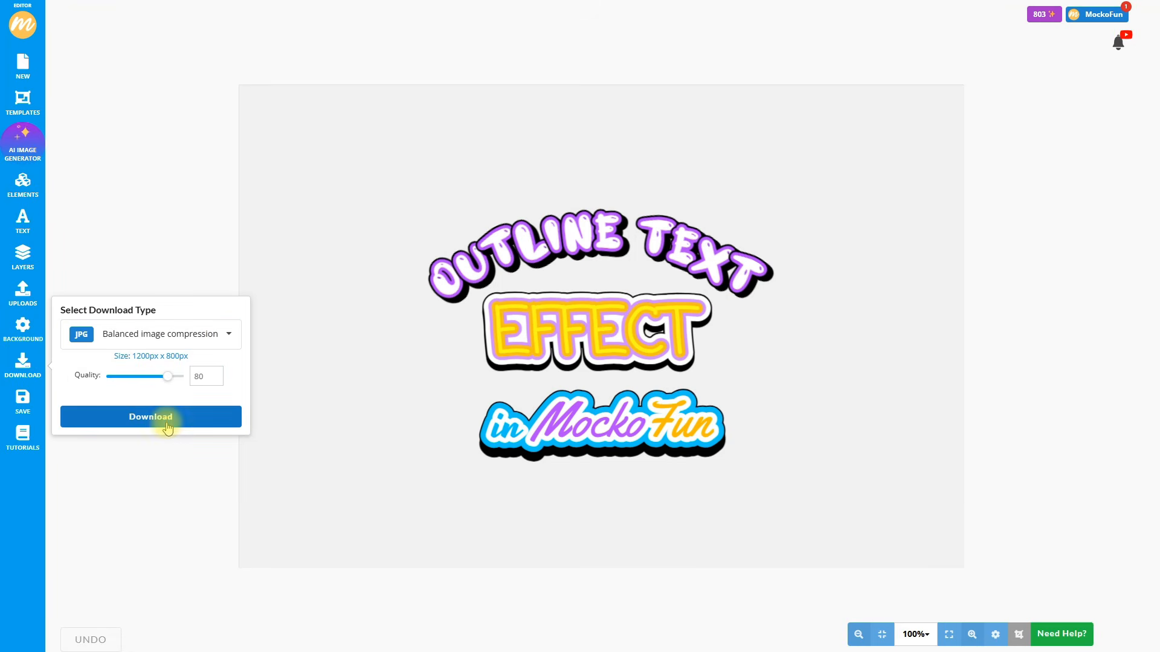
{"action": "left_click", "coordinate": [167, 426]}
Select the OUTLINE TEXT, EFFECT and in MockoFun texts in turn to view their individual image download option
{"action": "left_click", "coordinate": [680, 249]}
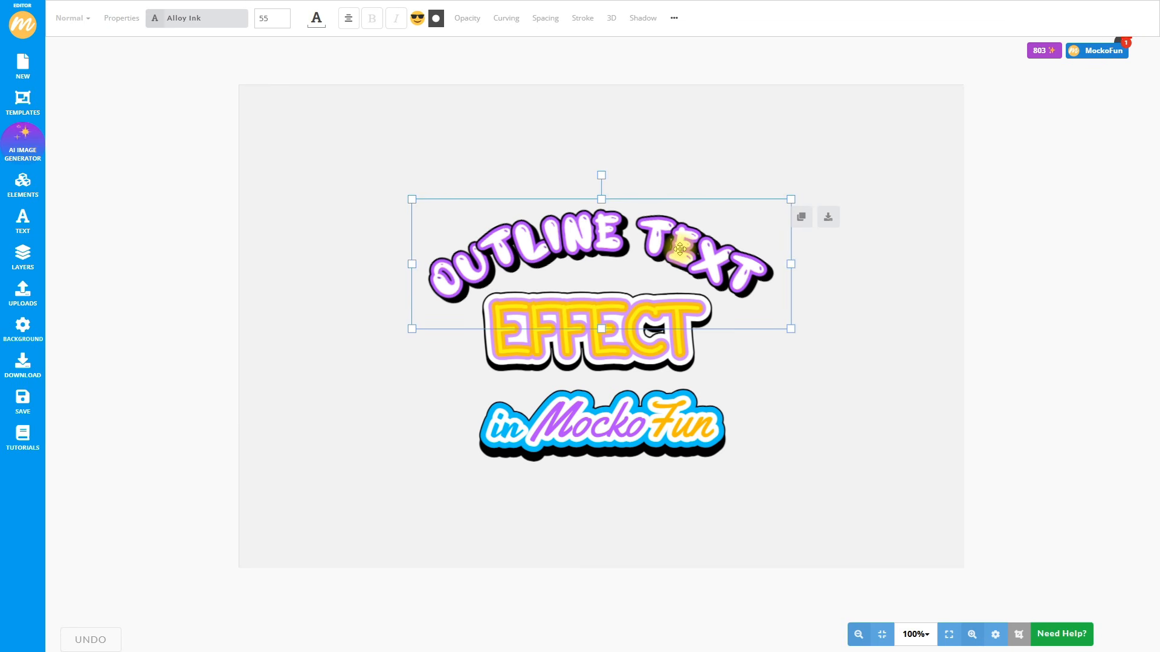
{"action": "left_click", "coordinate": [681, 346]}
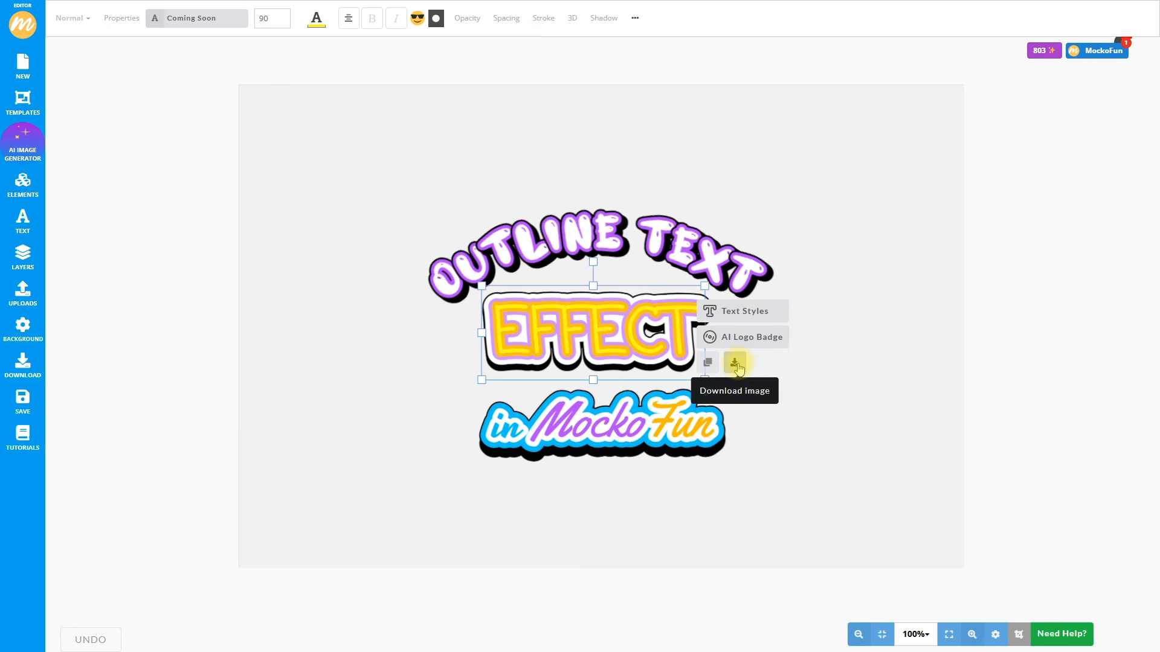
{"action": "left_click", "coordinate": [777, 435]}
{"action": "left_click", "coordinate": [705, 430]}
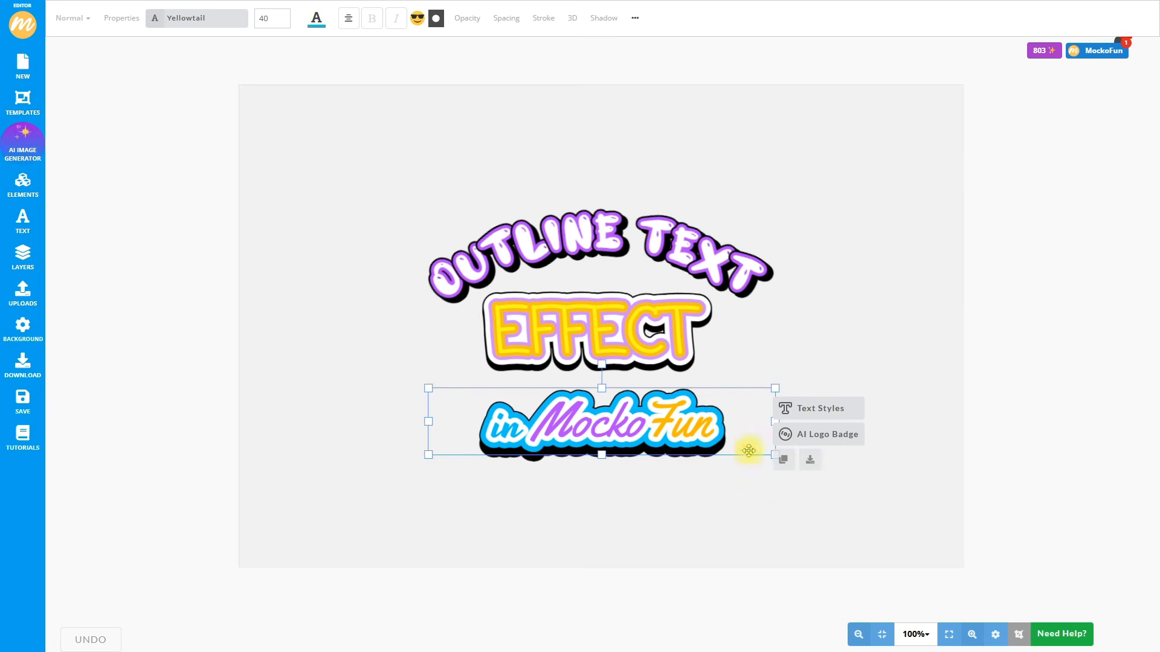
{"action": "left_click", "coordinate": [836, 379]}
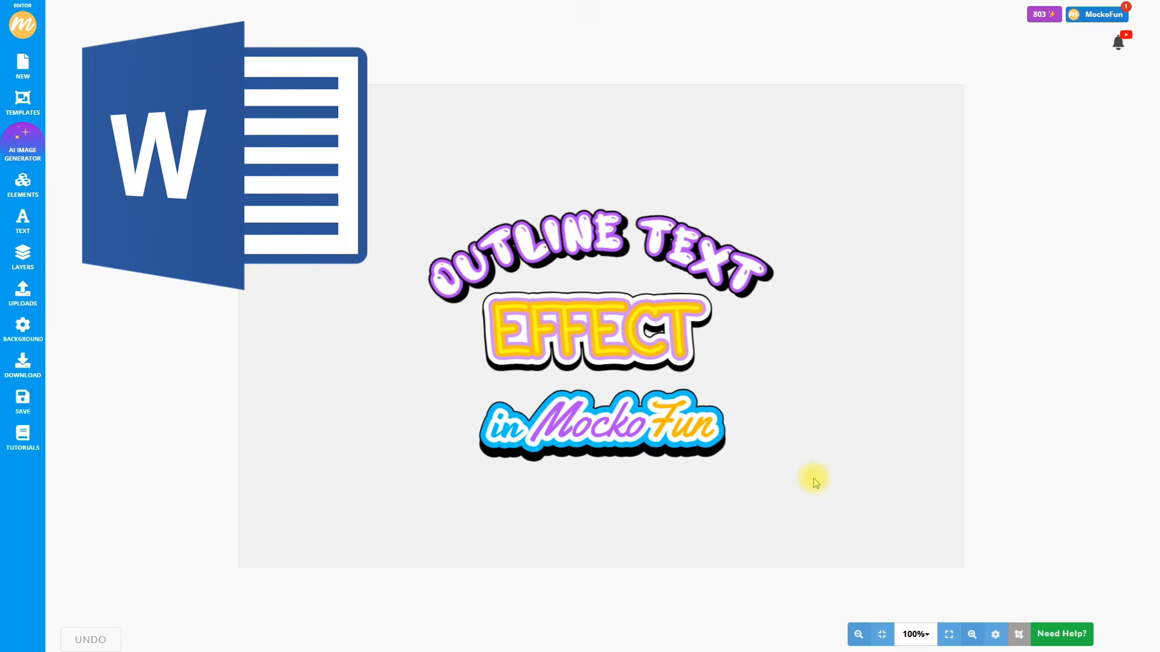